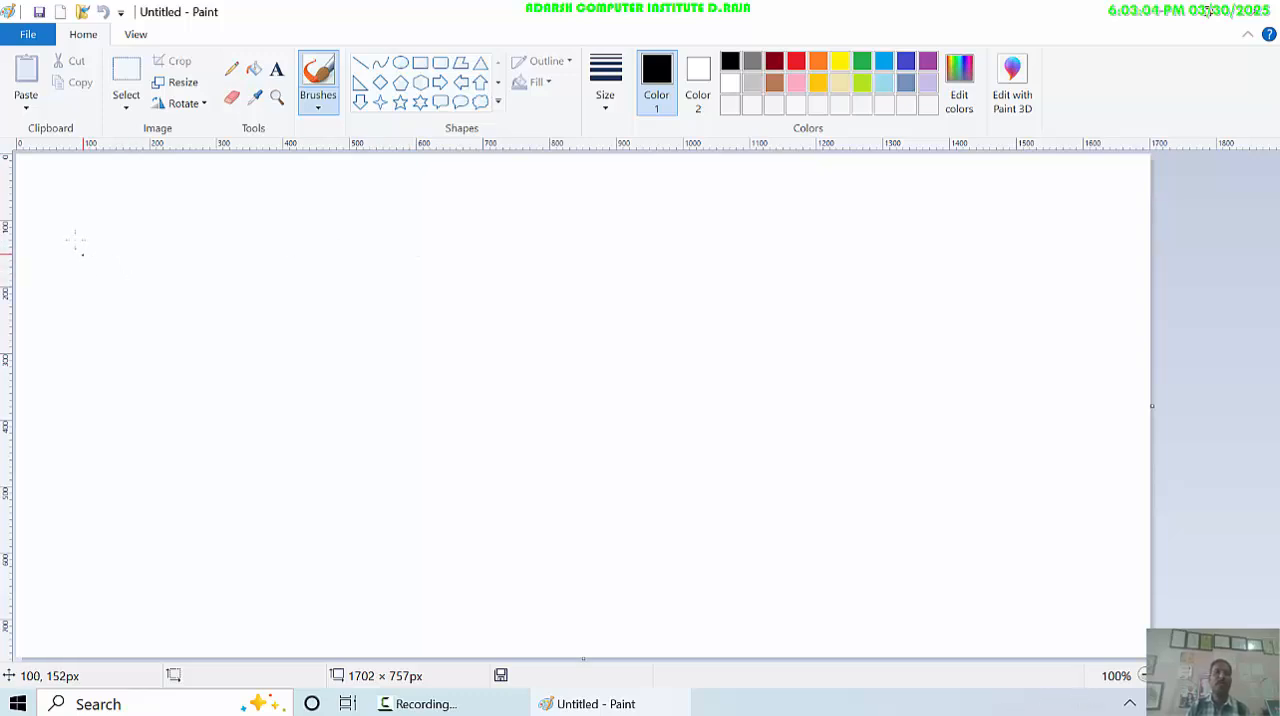
- Look through the contents of the New Volume (D:) drive in File Explorer, then switch back to Paint
{"action": "left_click", "coordinate": [27, 110]}
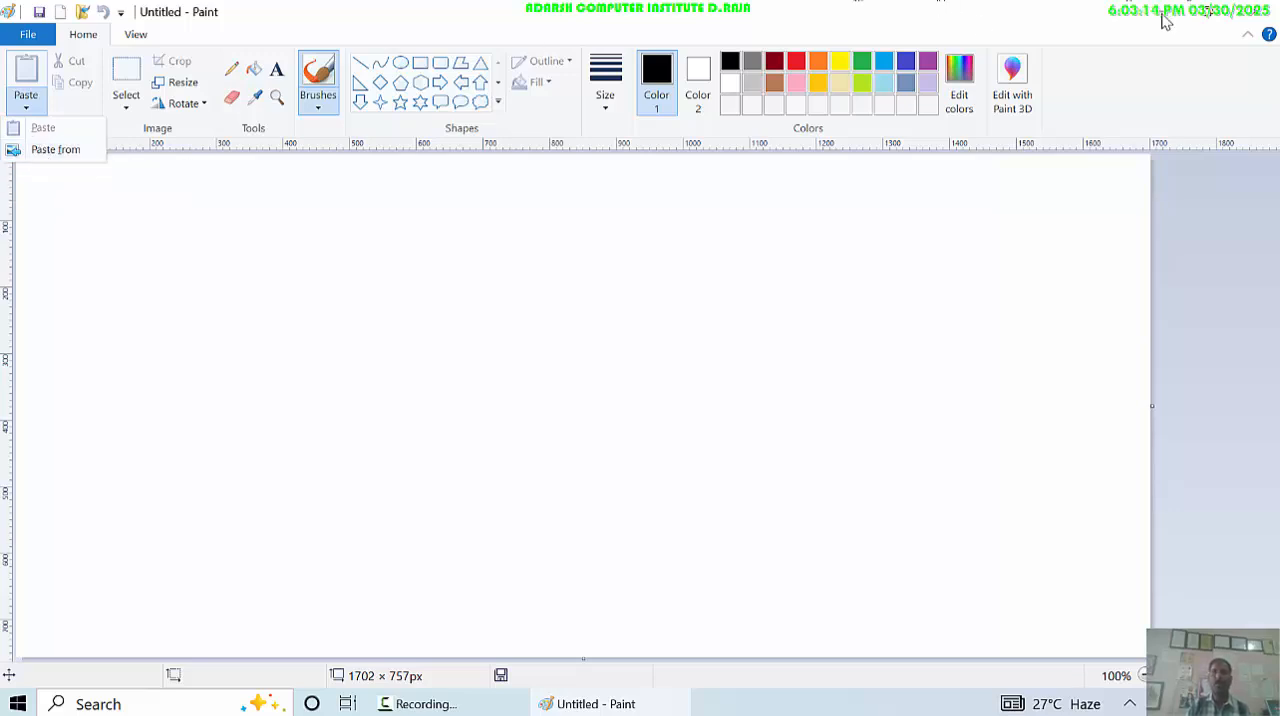
{"action": "left_click", "coordinate": [1165, 22]}
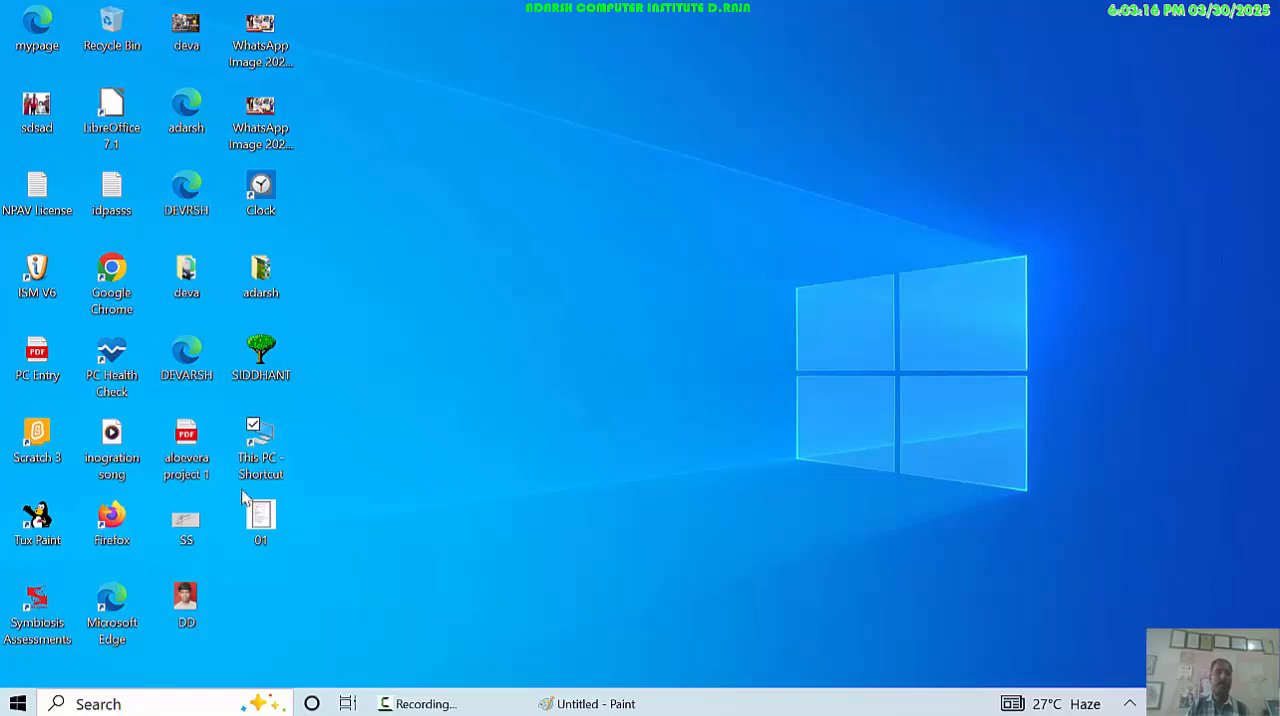
{"action": "double_click", "coordinate": [258, 430]}
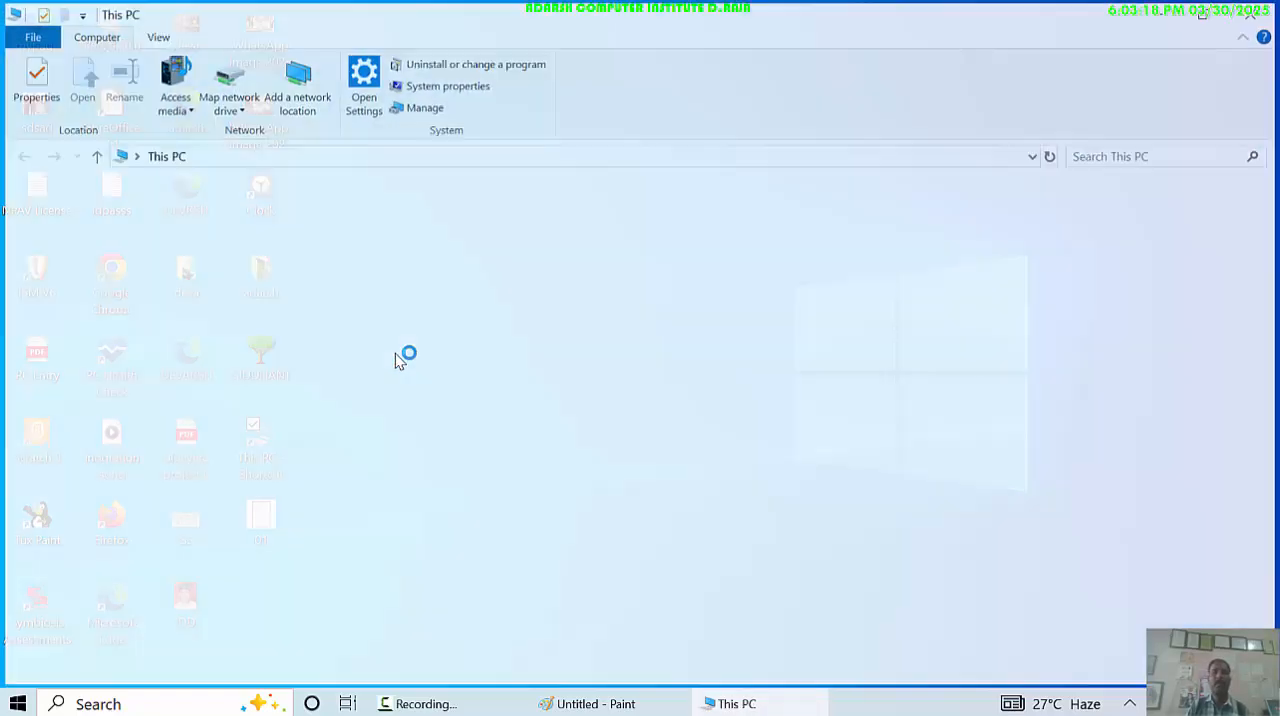
{"action": "left_click", "coordinate": [575, 487]}
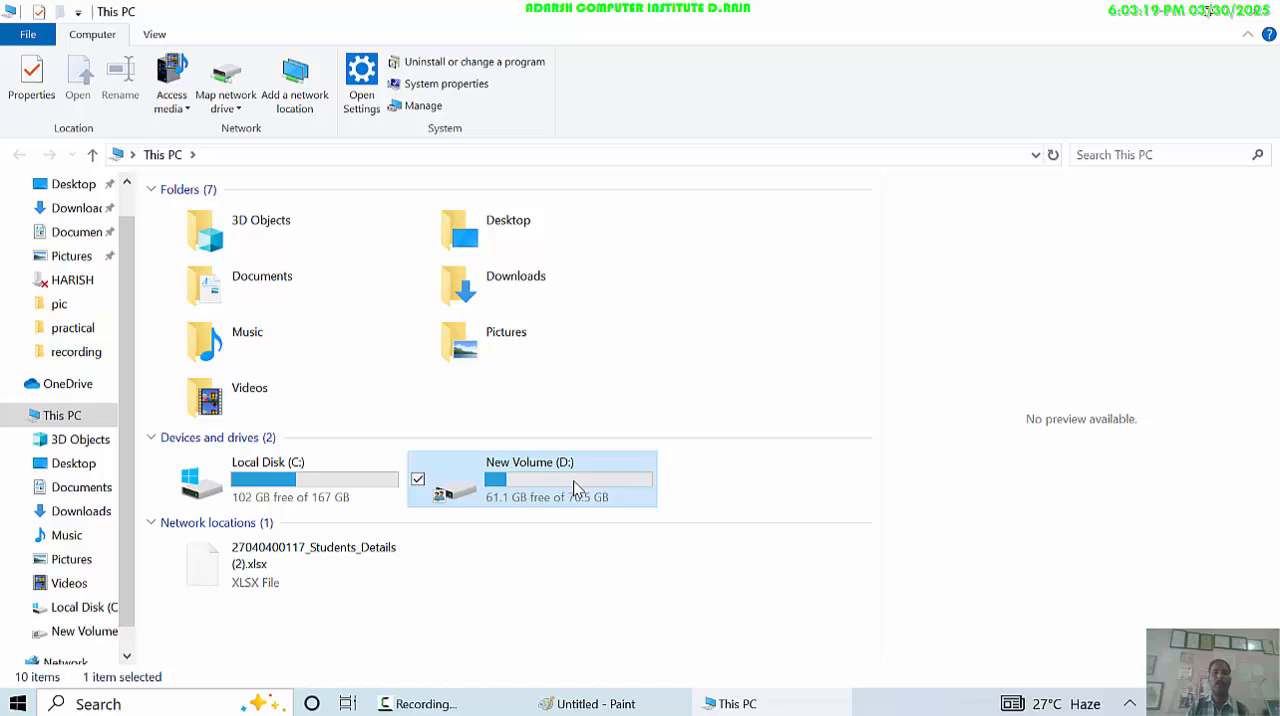
{"action": "left_click", "coordinate": [338, 478]}
{"action": "left_click", "coordinate": [520, 489]}
{"action": "double_click", "coordinate": [527, 488]}
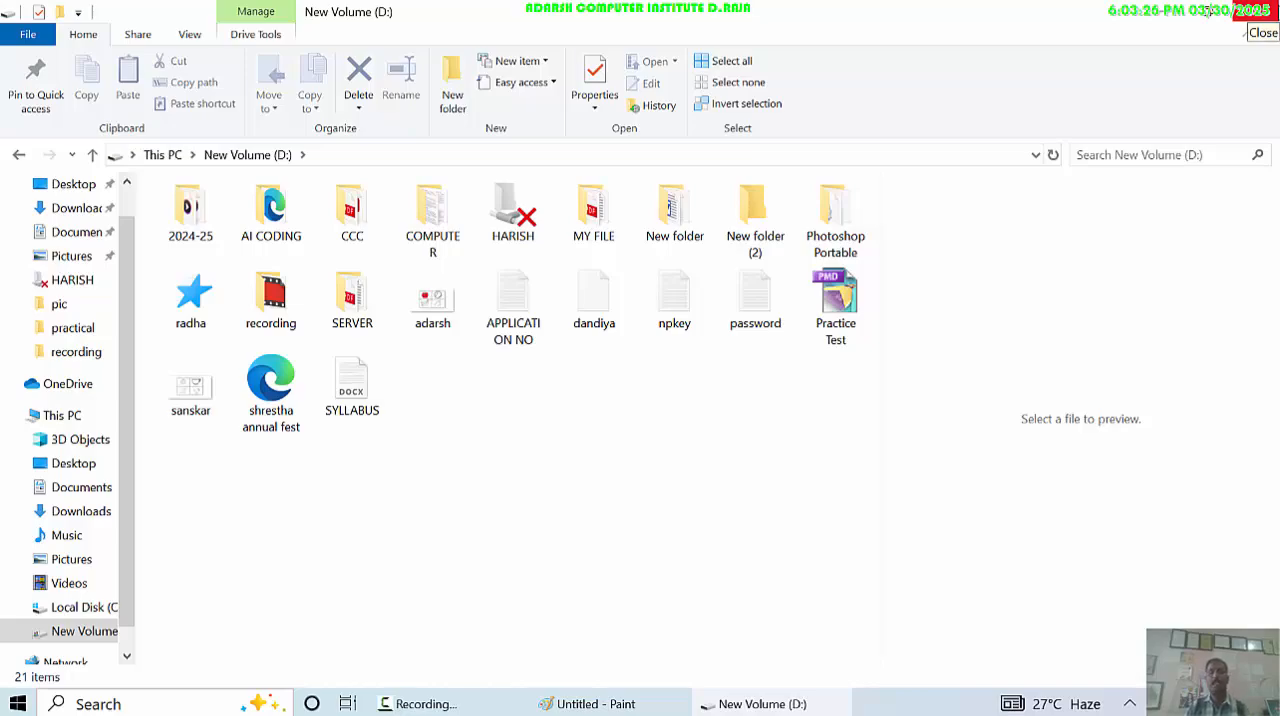
{"action": "left_click", "coordinate": [1255, 12]}
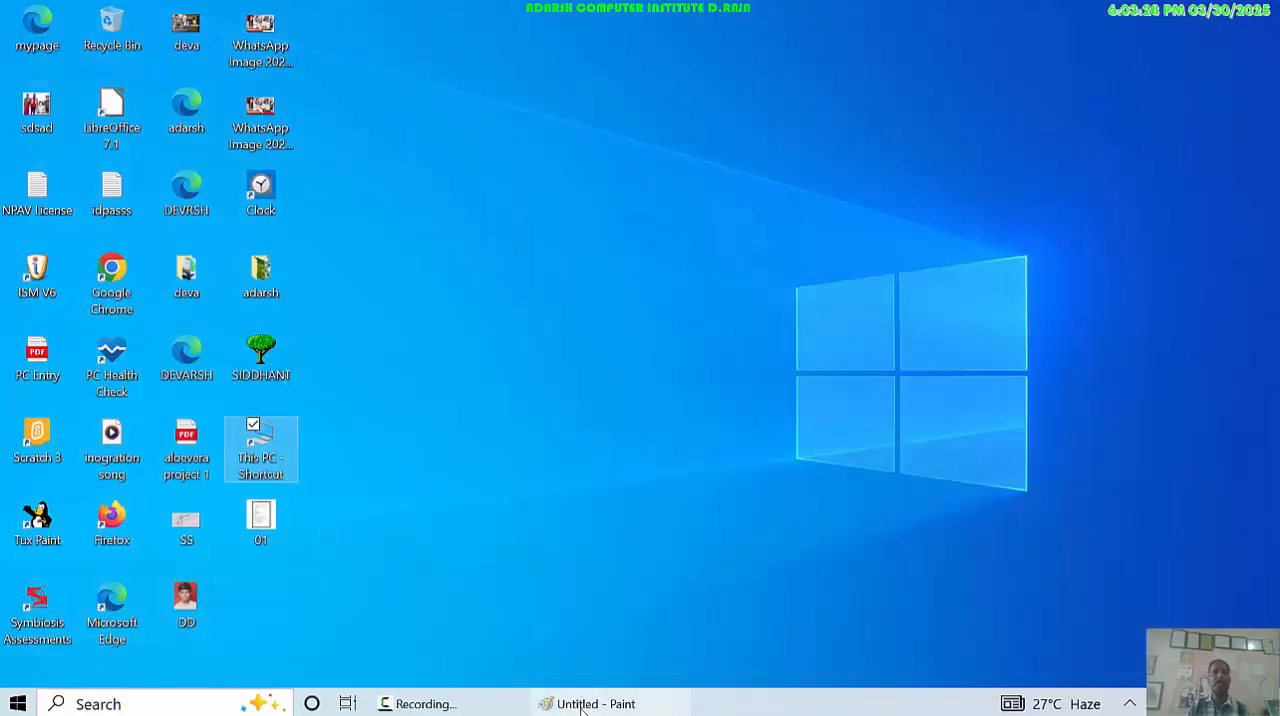
{"action": "left_click", "coordinate": [596, 703]}
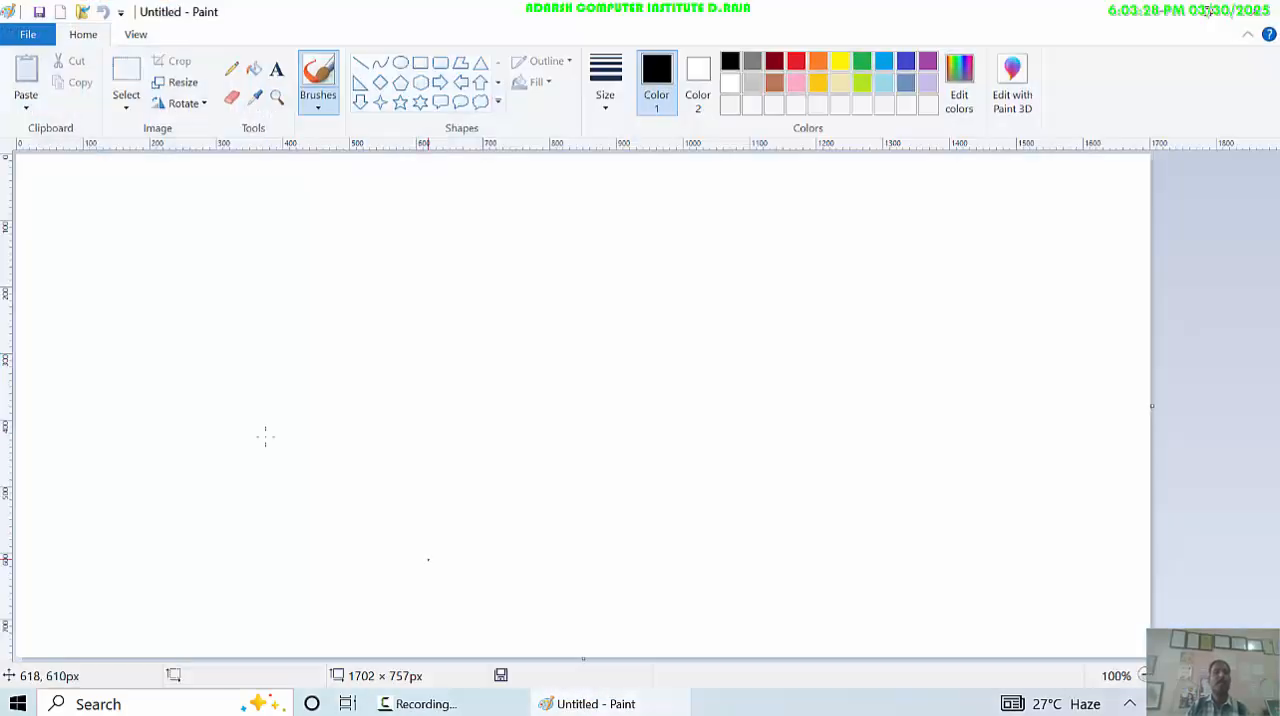
- Start pasting from a picture file and browse to the Desktop folder
{"action": "left_click", "coordinate": [30, 112]}
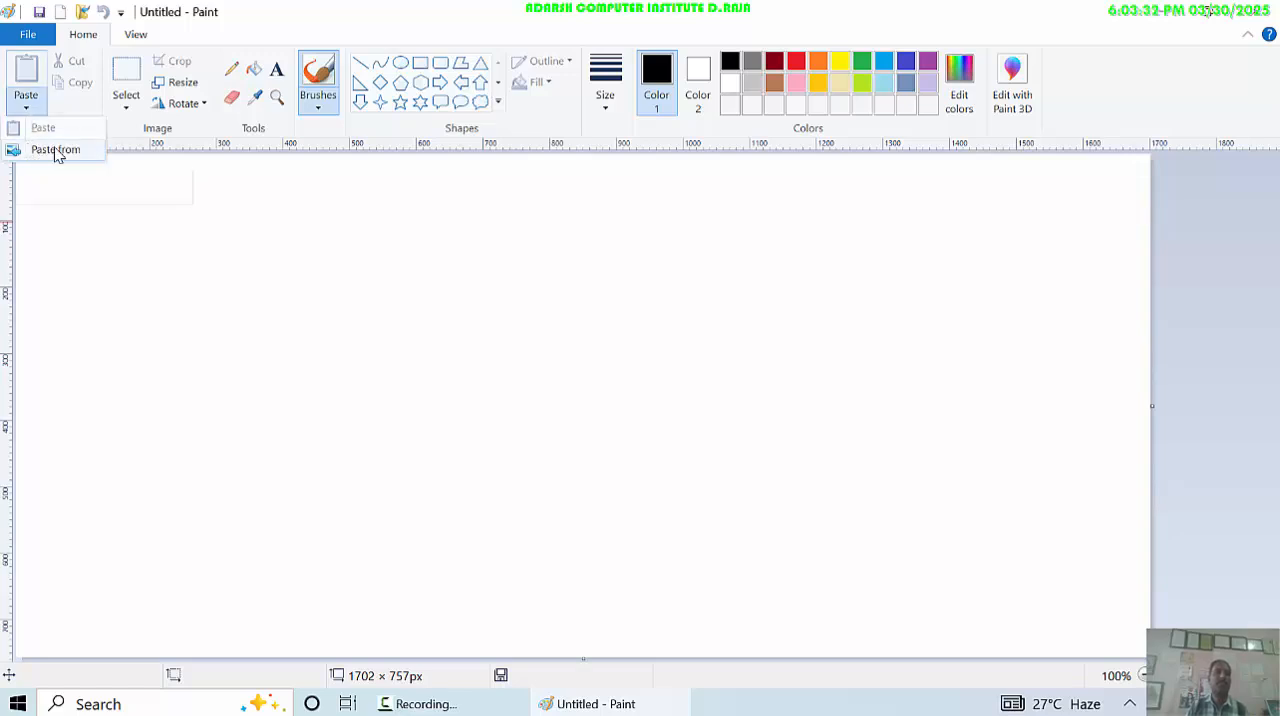
{"action": "left_click", "coordinate": [56, 150]}
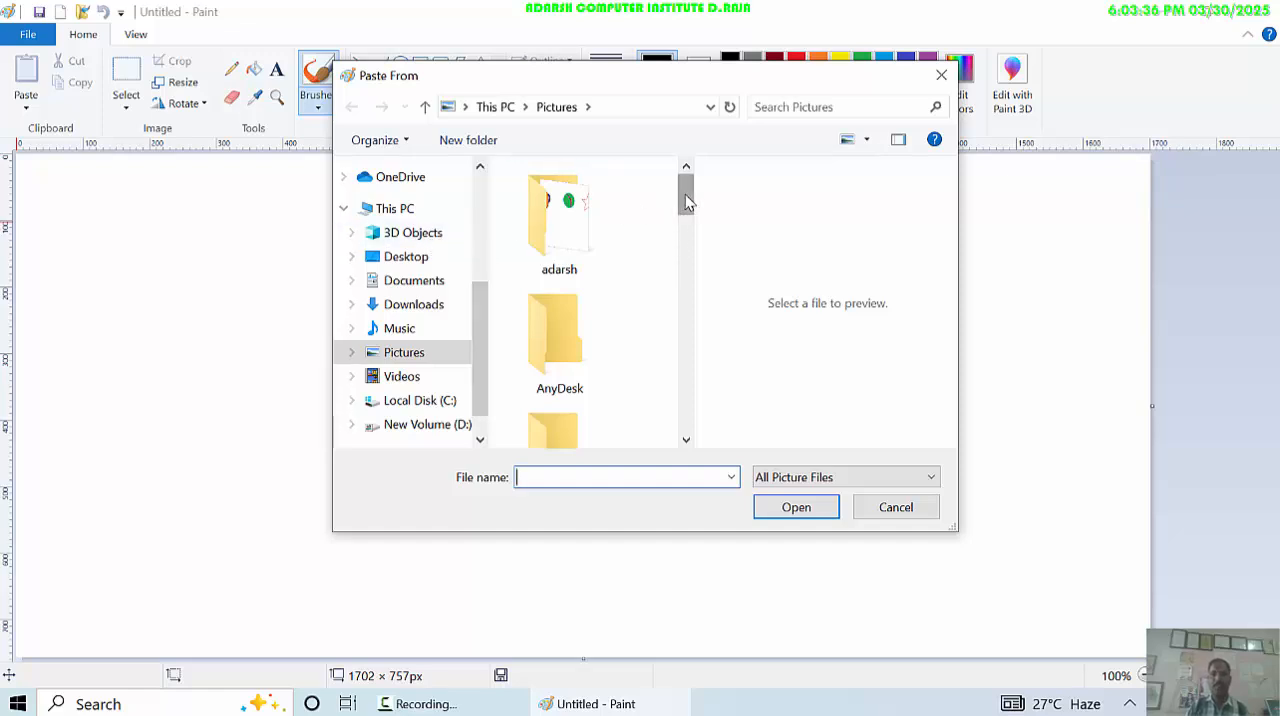
{"action": "mouse_move", "coordinate": [685, 194]}
{"action": "left_mouse_down"}
{"action": "mouse_move", "coordinate": [688, 445]}
{"action": "mouse_move", "coordinate": [700, 234]}
{"action": "mouse_move", "coordinate": [686, 198]}
{"action": "left_mouse_up"}
{"action": "left_click_drag", "start_coordinate": [482, 328], "coordinate": [467, 208]}
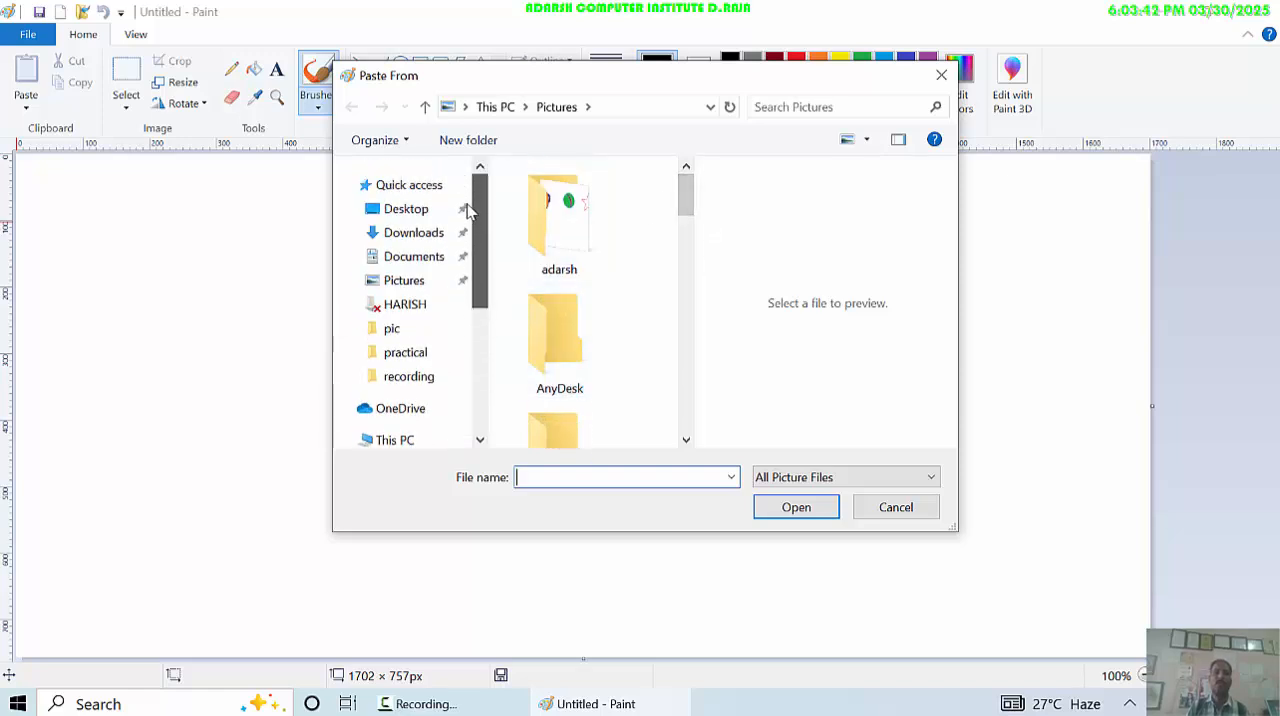
{"action": "left_click", "coordinate": [416, 216]}
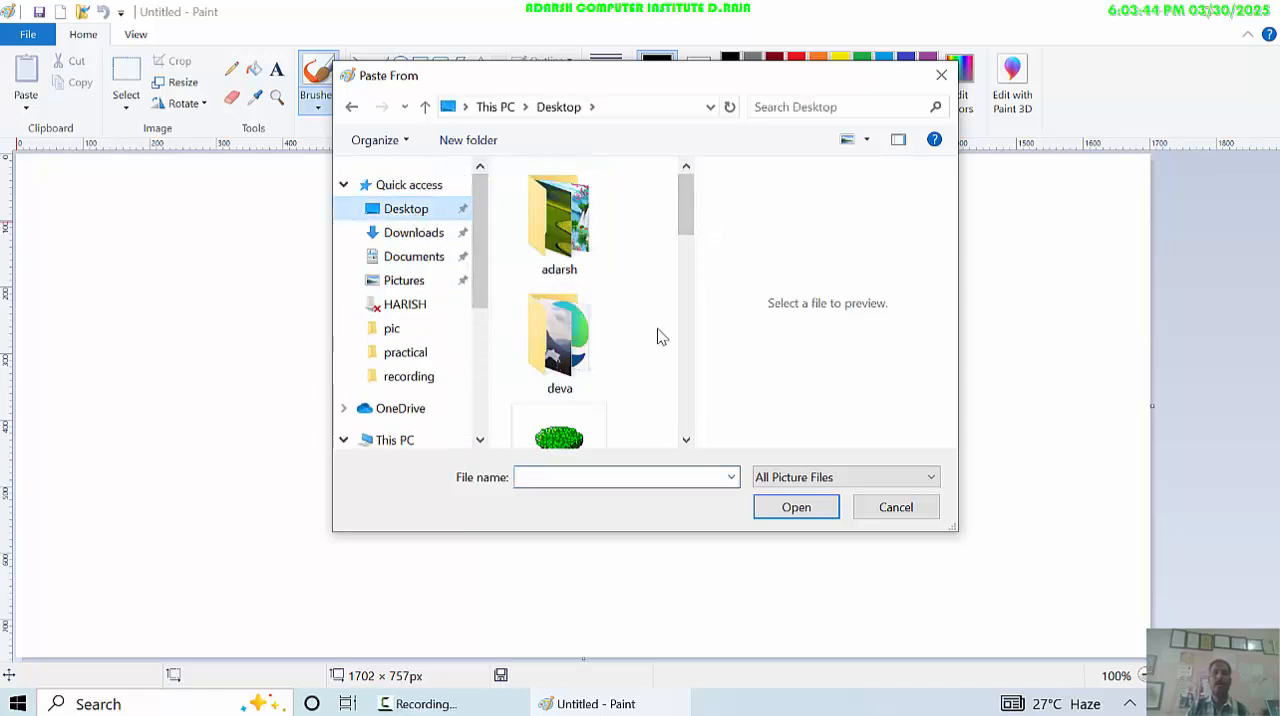
- Examine the pictures in the Desktop's deva and adarsh folders, then return to the Desktop folder
{"action": "double_click", "coordinate": [577, 354]}
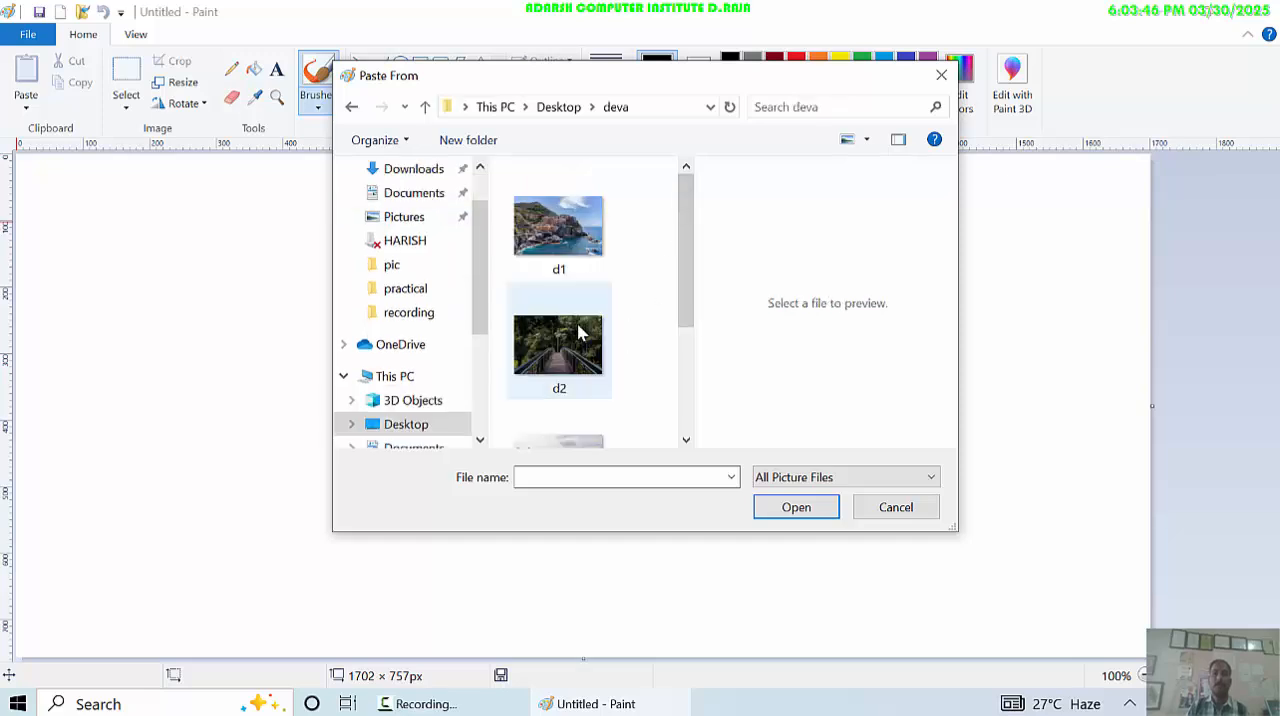
{"action": "scroll", "coordinate": [577, 400], "scroll_direction": "down", "scroll_amount": 3}
{"action": "scroll", "coordinate": [575, 410], "scroll_direction": "up", "scroll_amount": 3}
{"action": "left_click", "coordinate": [572, 296]}
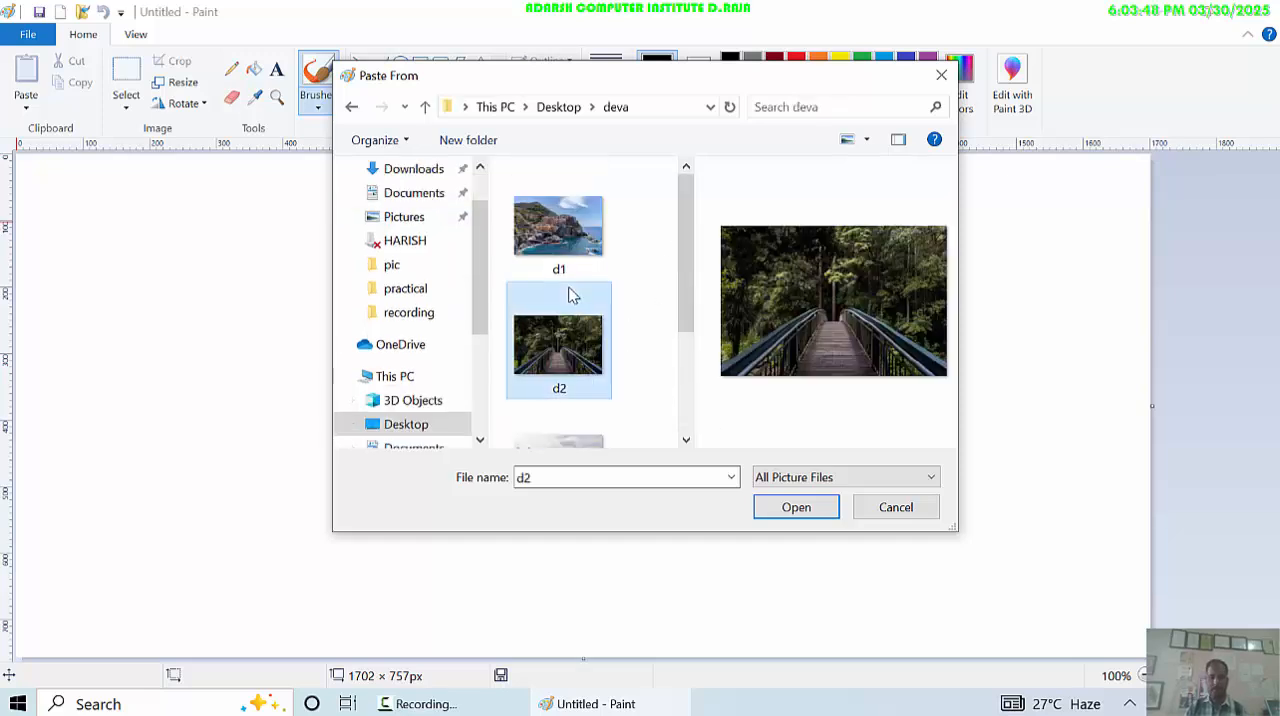
{"action": "key", "text": "BackSpace"}
{"action": "double_click", "coordinate": [558, 215]}
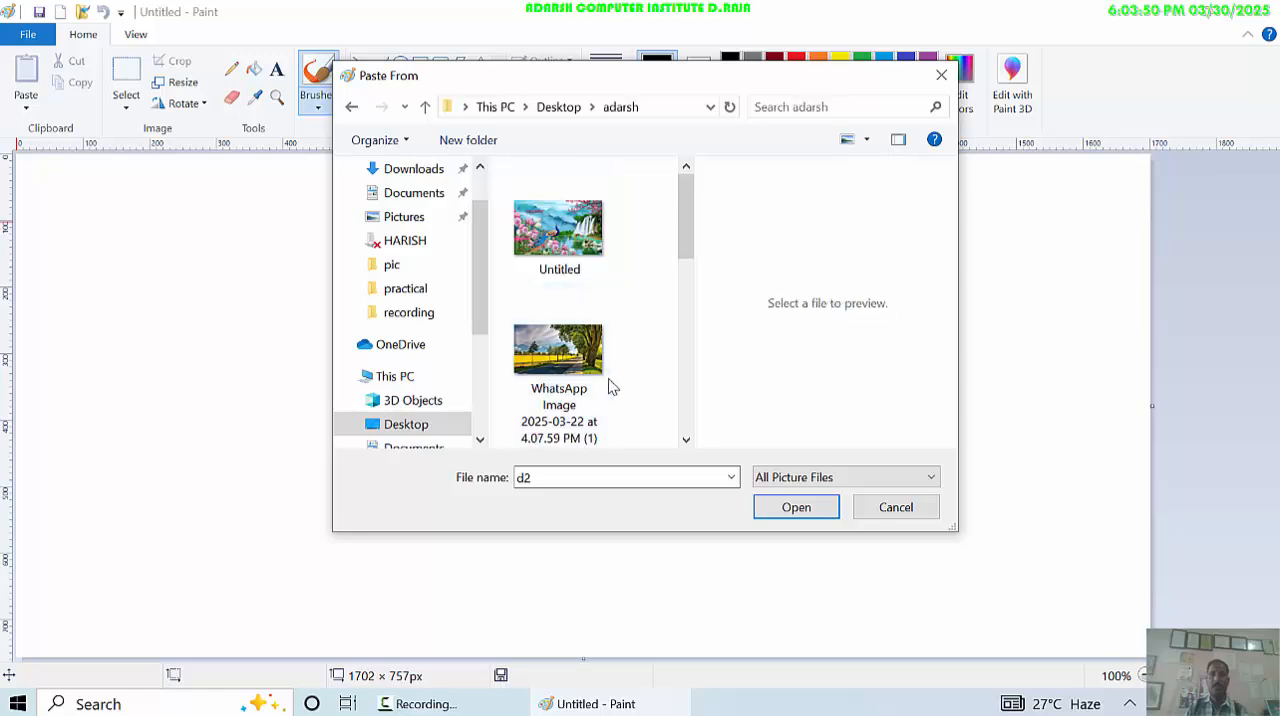
{"action": "scroll", "coordinate": [605, 390], "scroll_direction": "down", "scroll_amount": 5}
{"action": "key", "text": "BackSpace"}
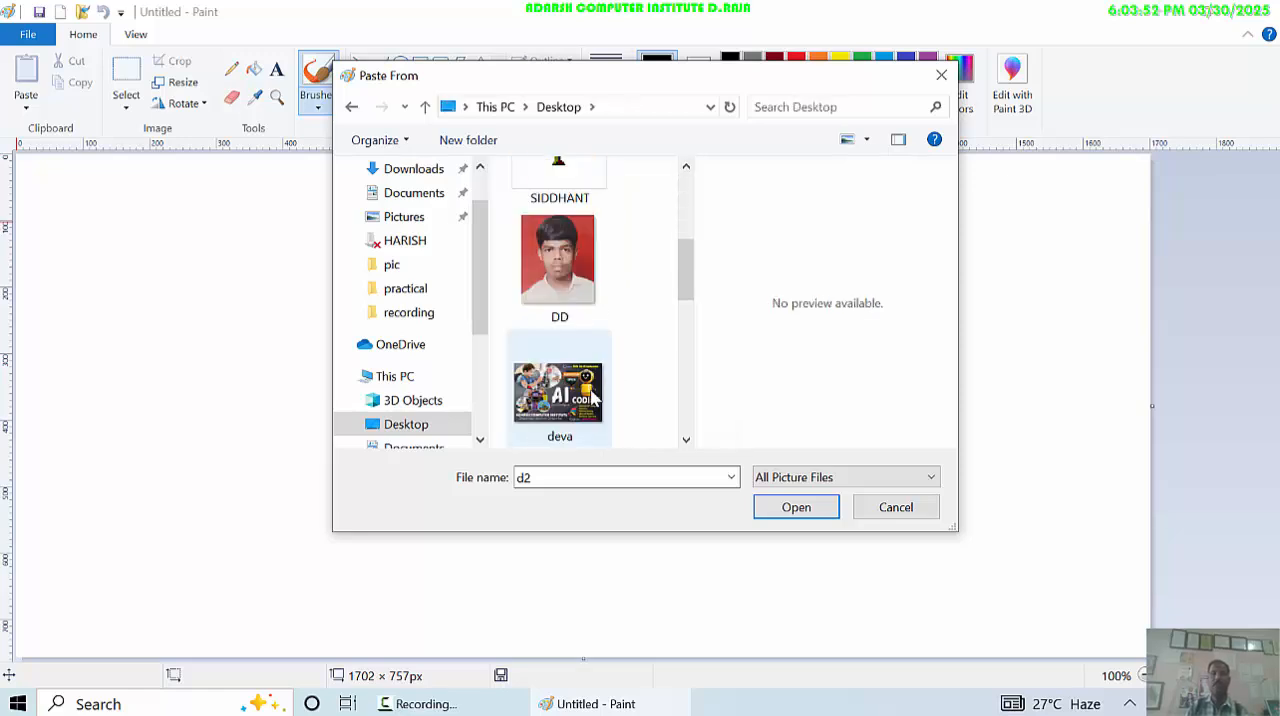
- Insert the DD picture from the Desktop and move it toward the canvas's right side
{"action": "left_click", "coordinate": [574, 275]}
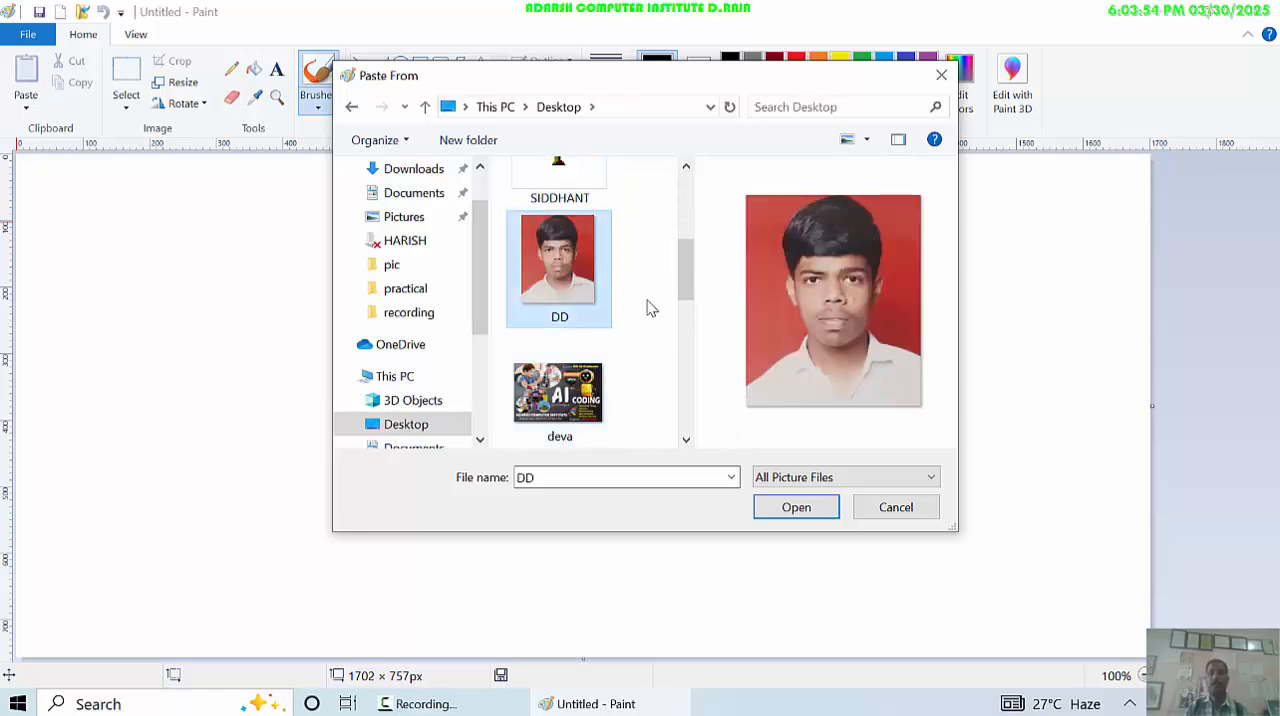
{"action": "left_click", "coordinate": [795, 508]}
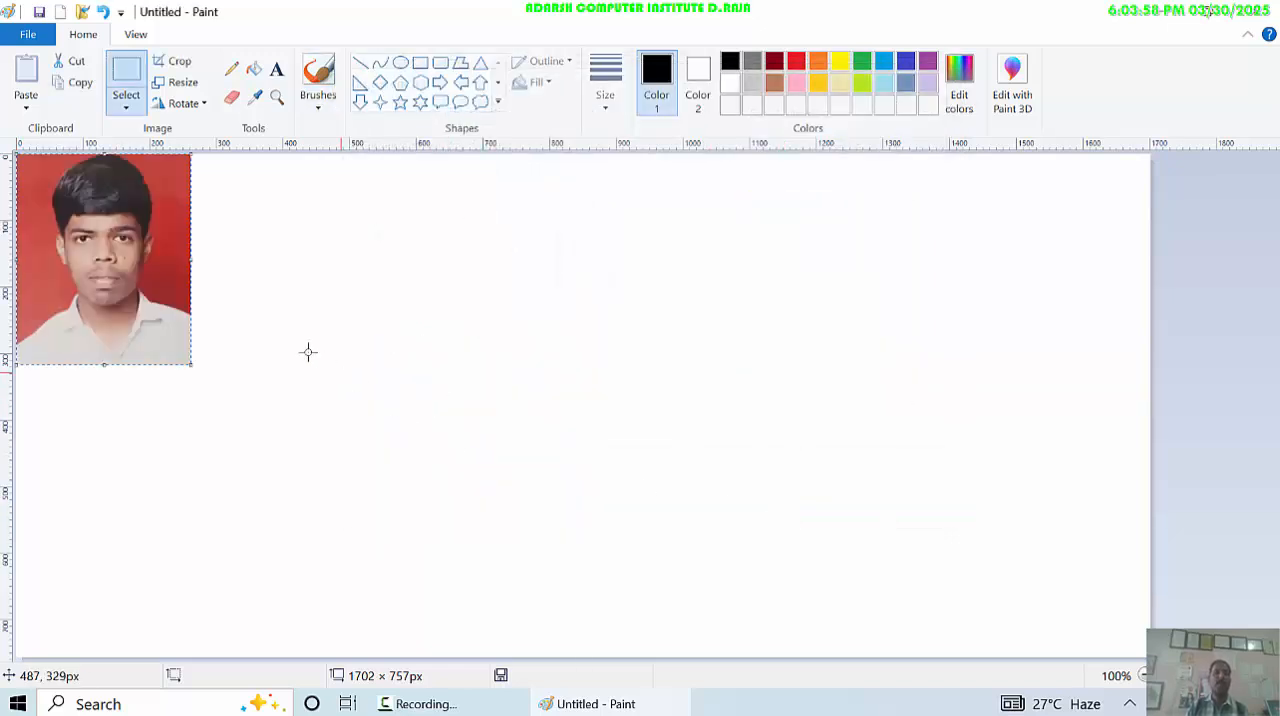
{"action": "left_click_drag", "start_coordinate": [104, 252], "coordinate": [941, 281]}
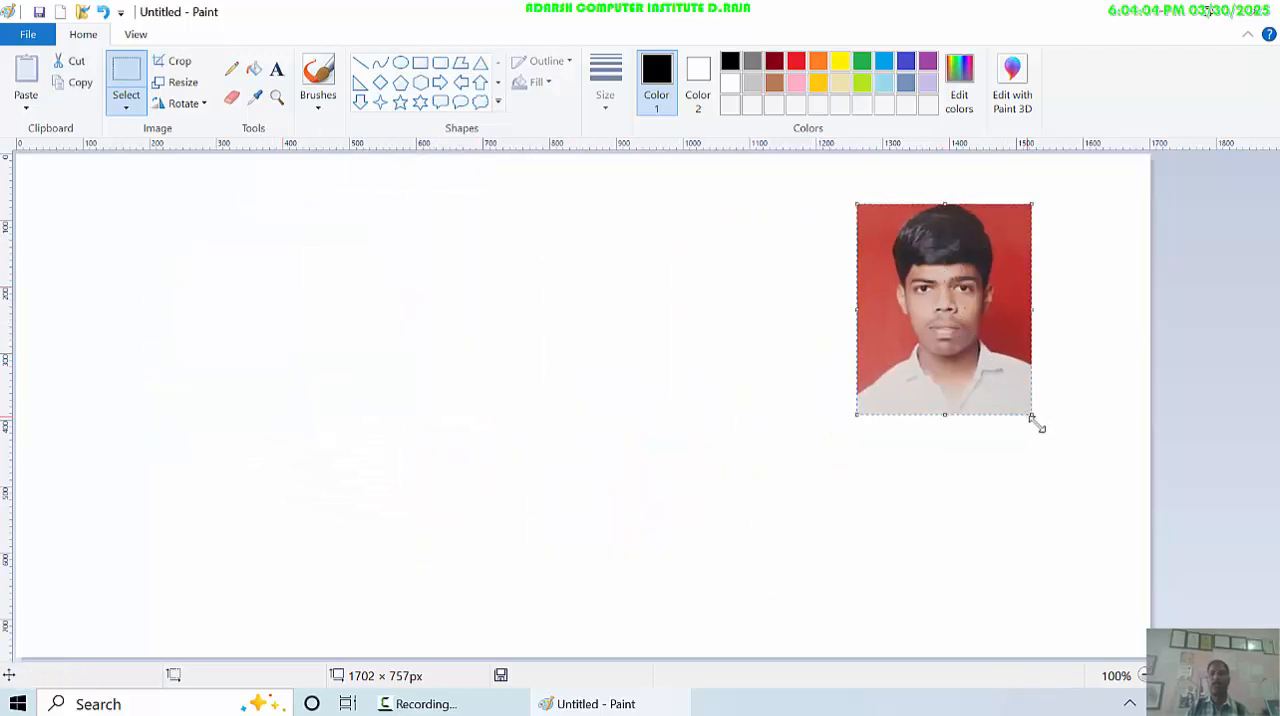
- Shrink the inserted photo to about 140 × 170 px and place it in the canvas's upper-right corner
{"action": "left_click_drag", "start_coordinate": [1033, 415], "coordinate": [951, 317]}
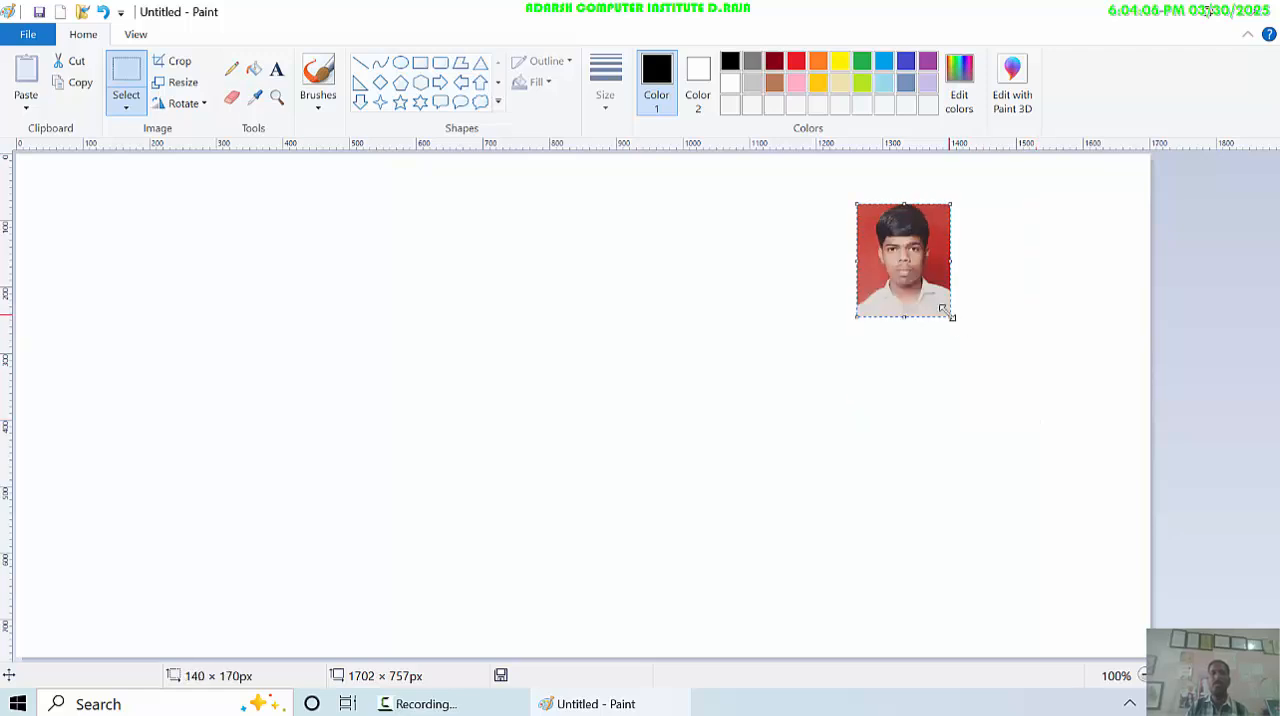
{"action": "left_click_drag", "start_coordinate": [940, 259], "coordinate": [1100, 209]}
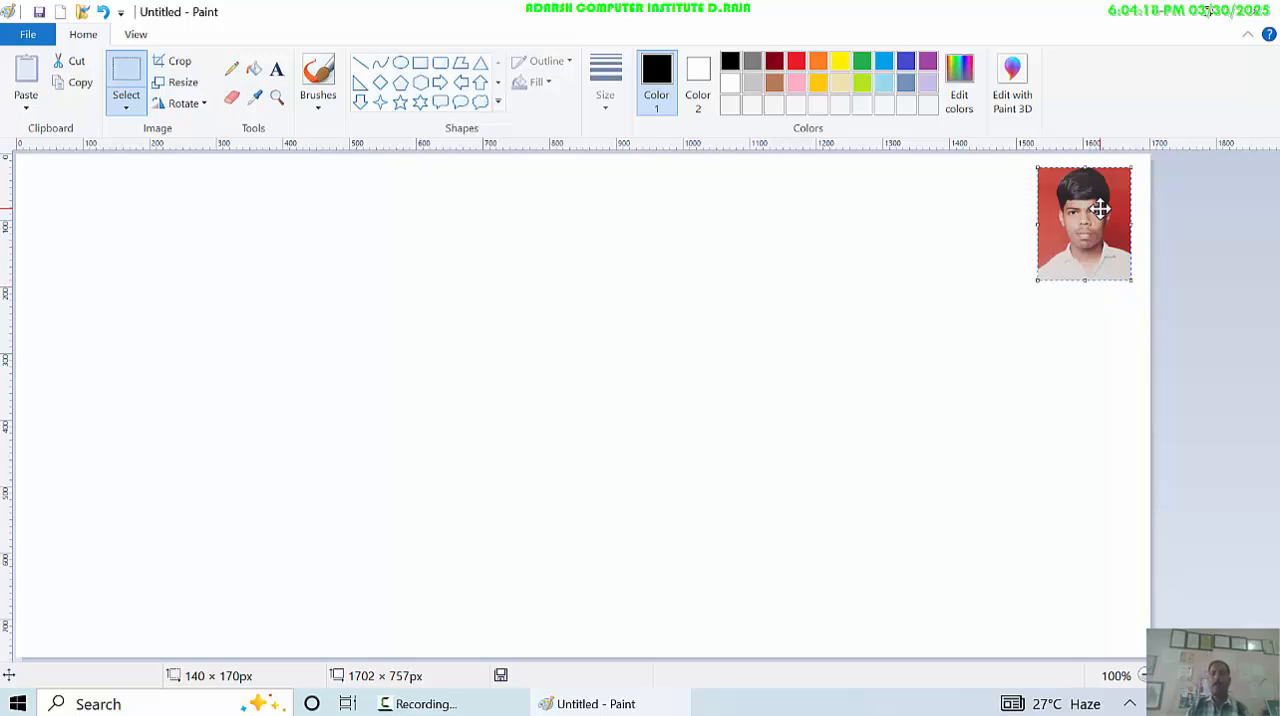
{"action": "left_click_drag", "start_coordinate": [1100, 209], "coordinate": [1099, 211]}
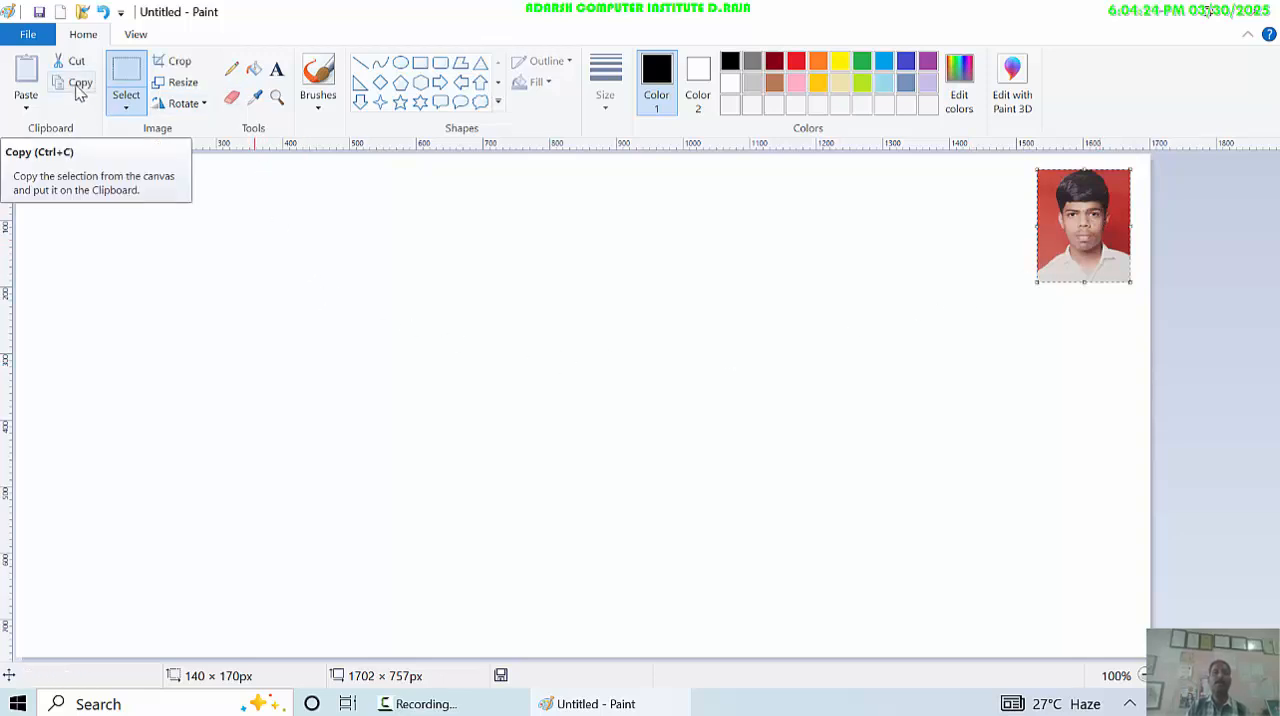
- Copy the resized photo to the clipboard and fine-tune its position in the canvas's upper-right corner
{"action": "left_click", "coordinate": [80, 86]}
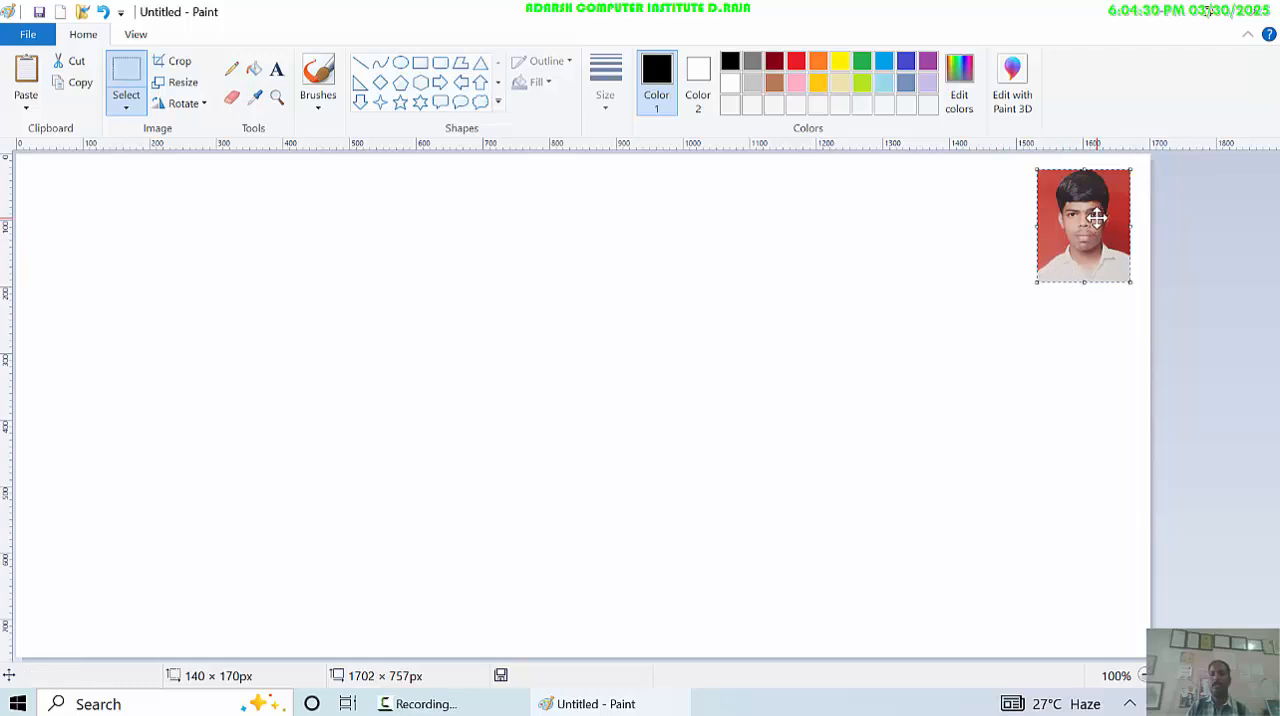
{"action": "left_click_drag", "start_coordinate": [1096, 218], "coordinate": [1098, 218]}
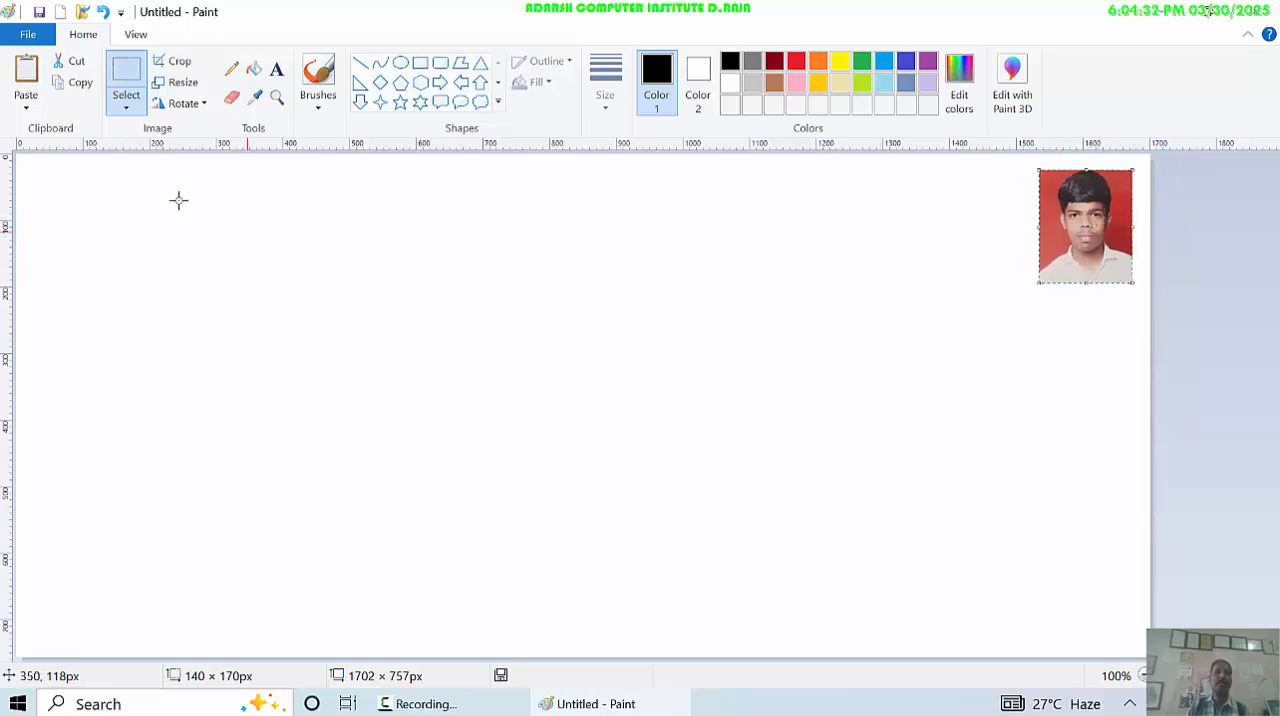
{"action": "left_click", "coordinate": [73, 88]}
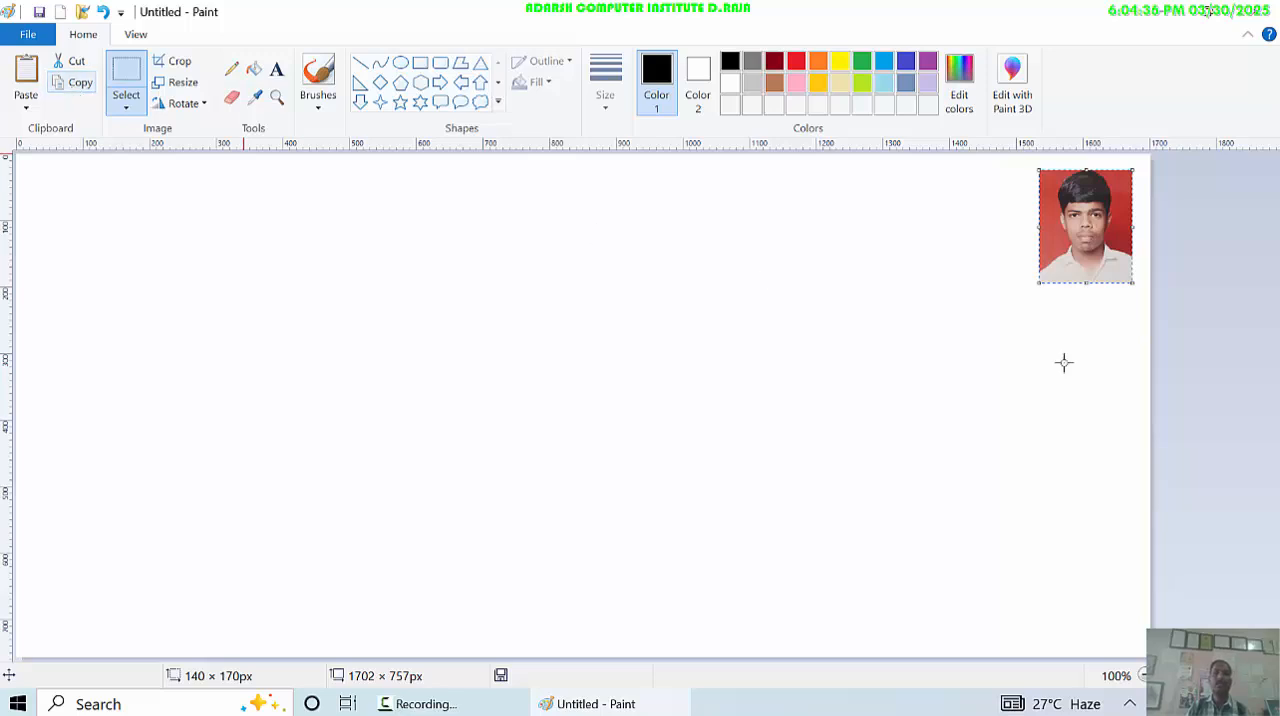
{"action": "left_click_drag", "start_coordinate": [1077, 223], "coordinate": [1072, 213]}
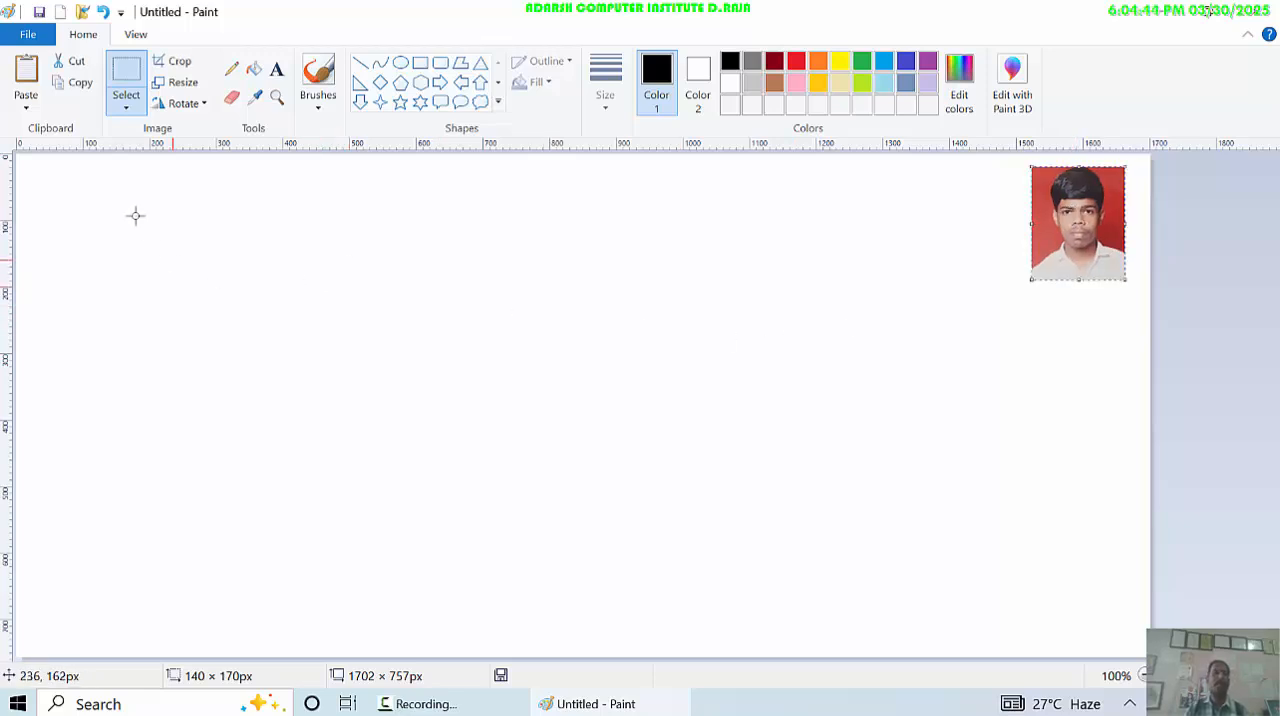
{"action": "left_click", "coordinate": [26, 104]}
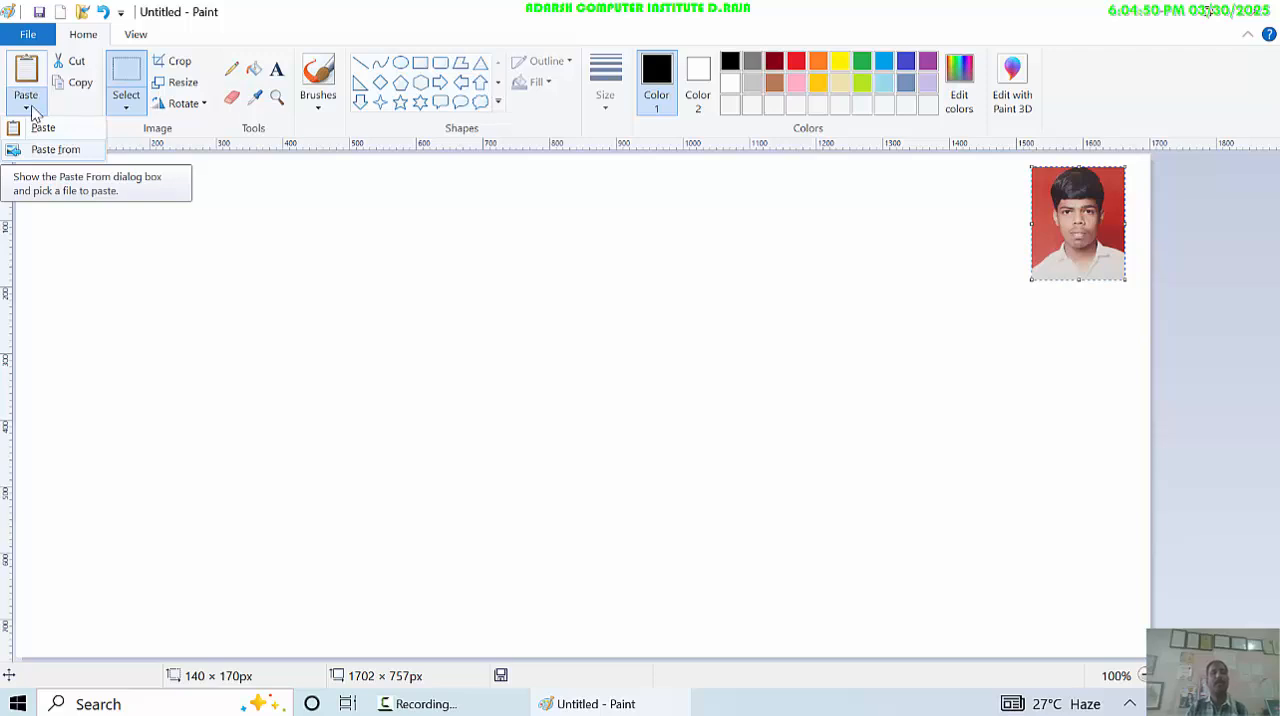
{"action": "left_click", "coordinate": [1041, 222]}
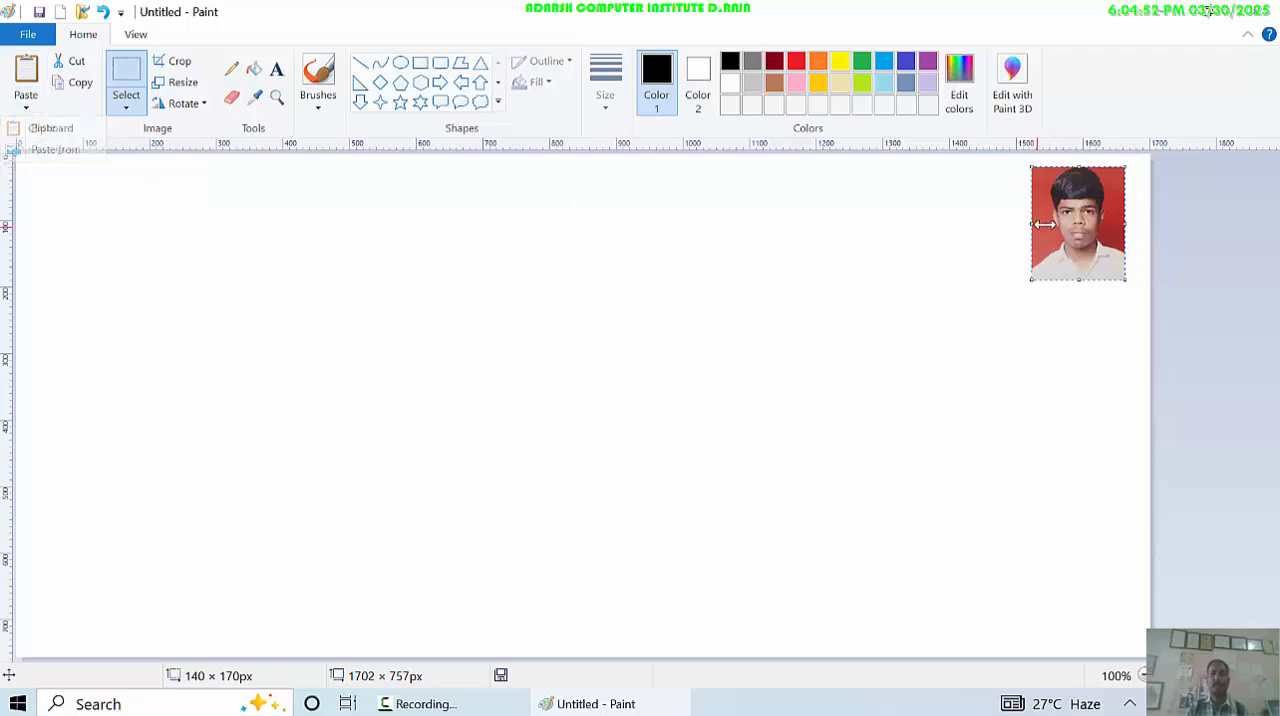
{"action": "mouse_move", "coordinate": [1077, 222]}
{"action": "left_mouse_down"}
{"action": "mouse_move", "coordinate": [1069, 239]}
{"action": "mouse_move", "coordinate": [1086, 226]}
{"action": "left_mouse_up"}
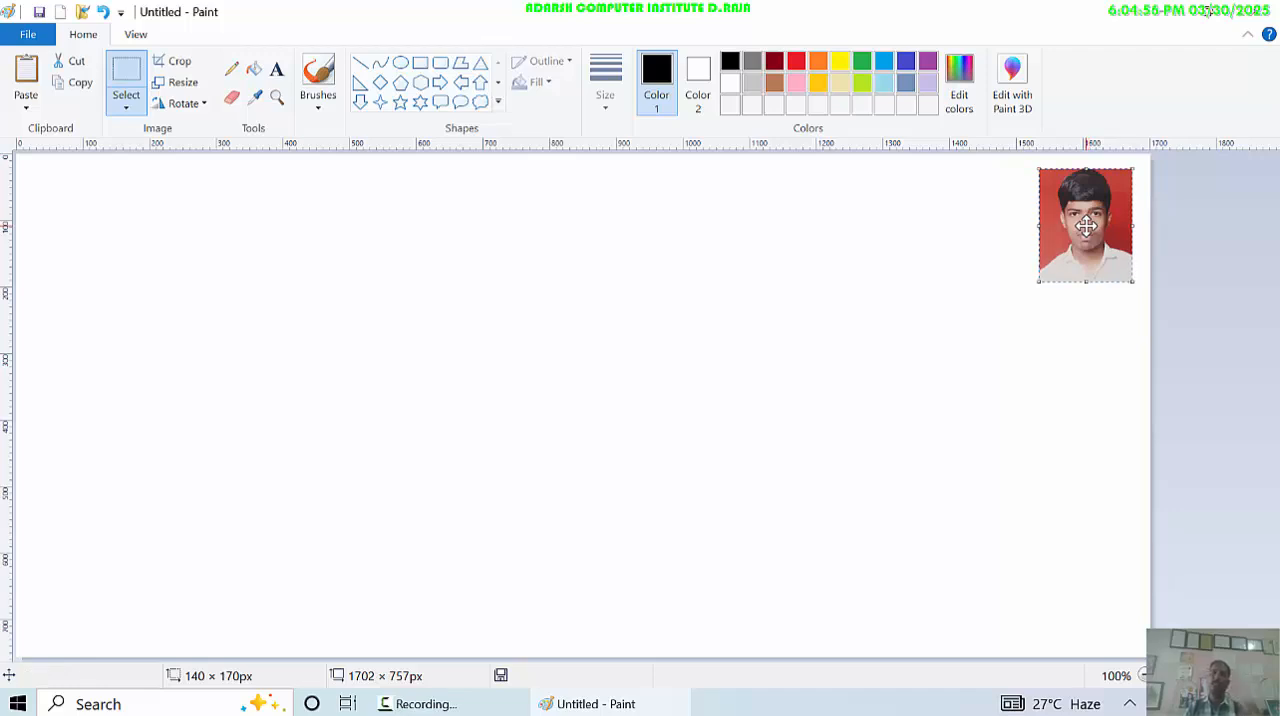
- Paste three copies of the photo and line them up in a row to the left of the original
{"action": "left_click", "coordinate": [30, 70]}
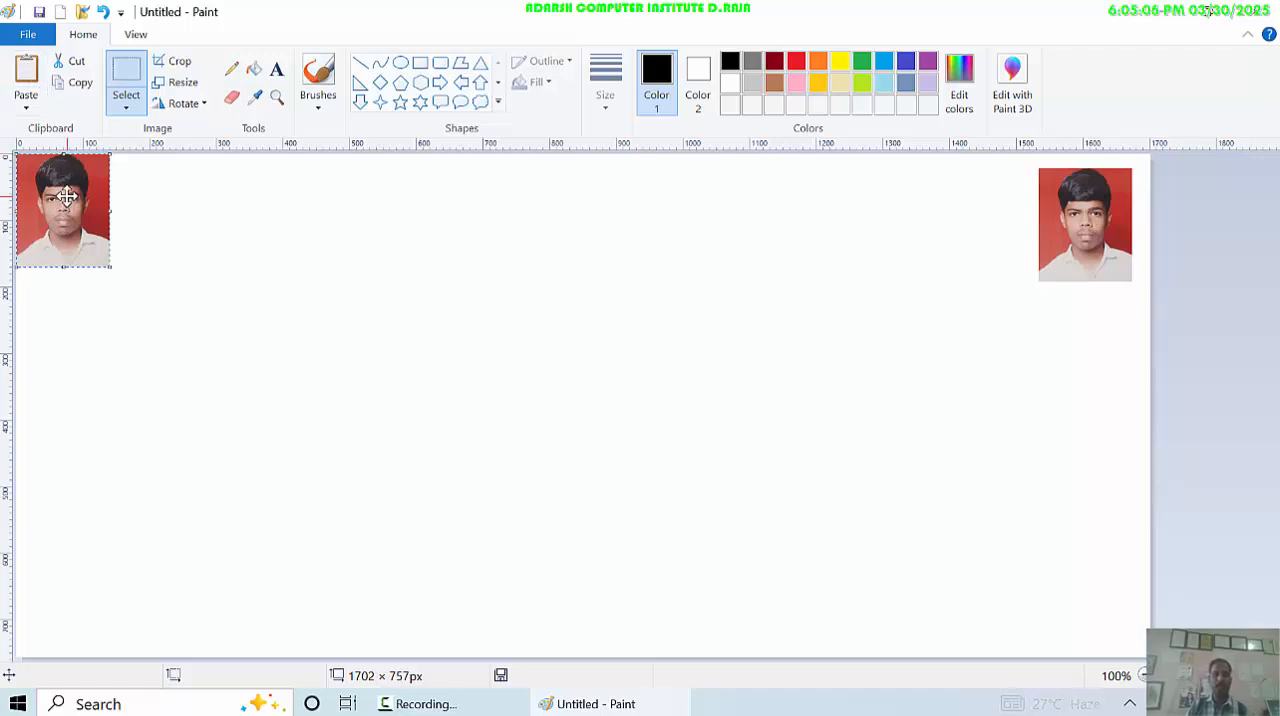
{"action": "left_click_drag", "start_coordinate": [66, 197], "coordinate": [988, 209]}
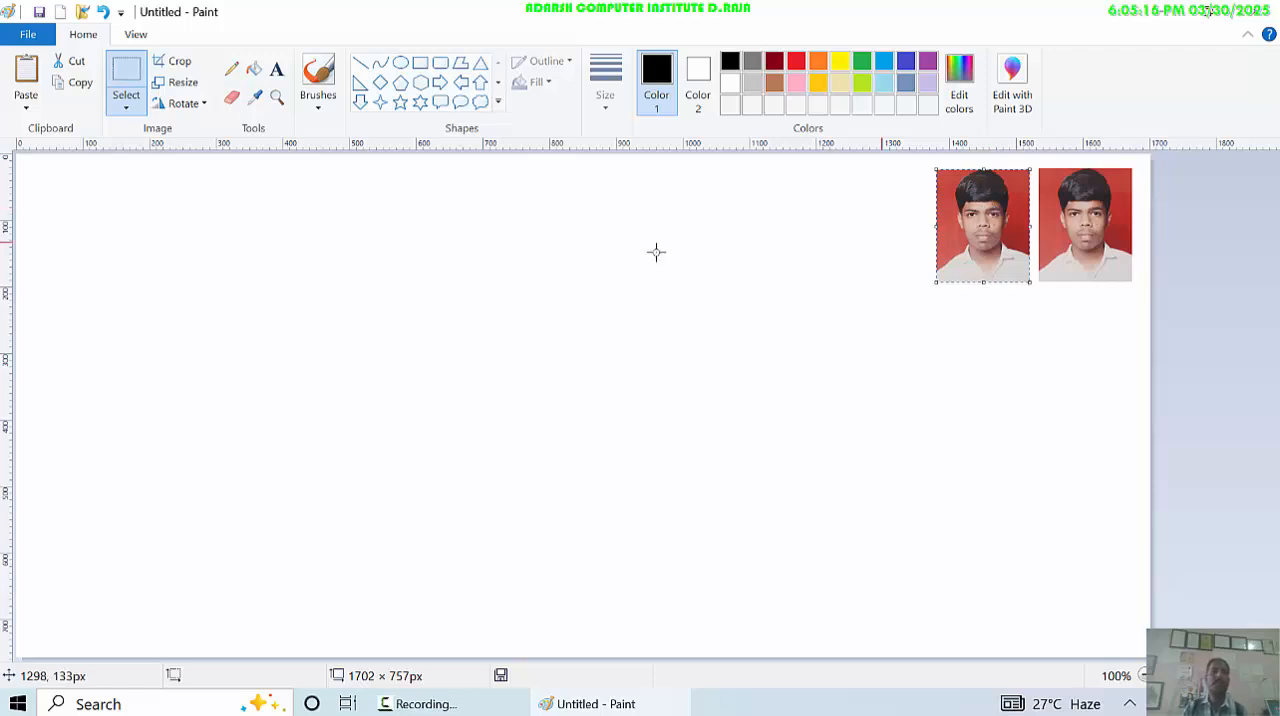
{"action": "left_click", "coordinate": [26, 70]}
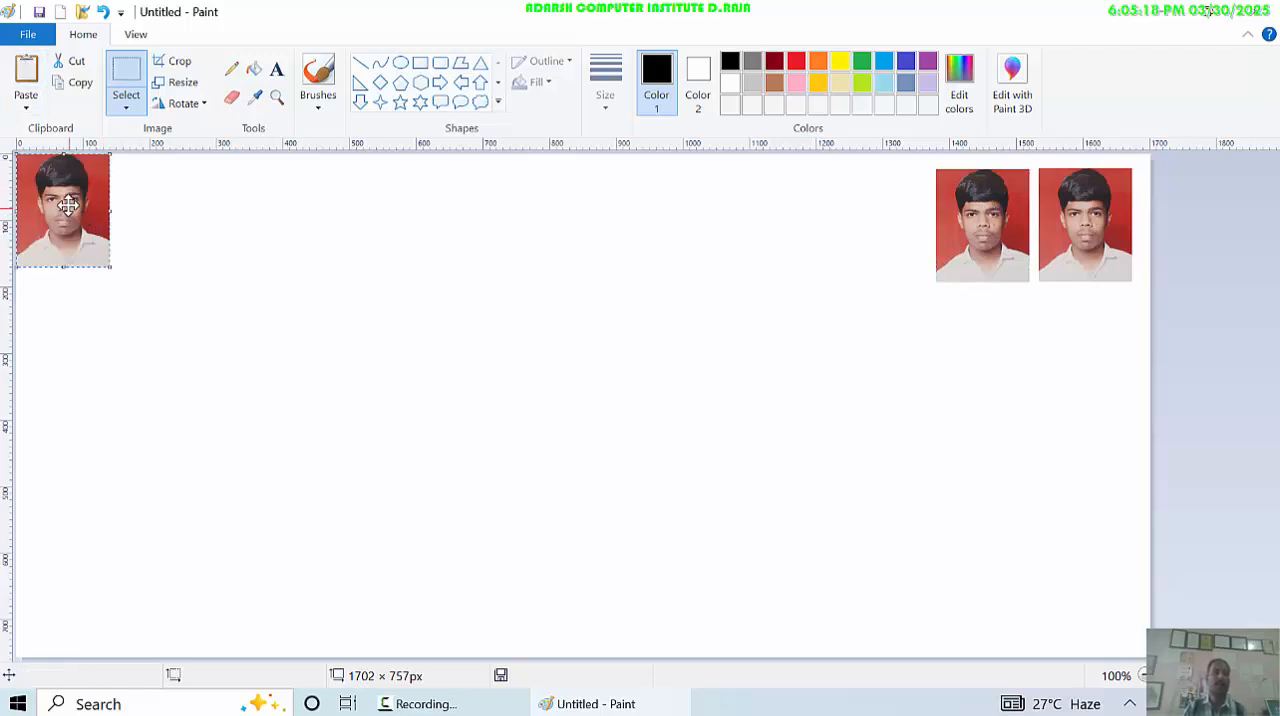
{"action": "left_click_drag", "start_coordinate": [68, 205], "coordinate": [895, 212]}
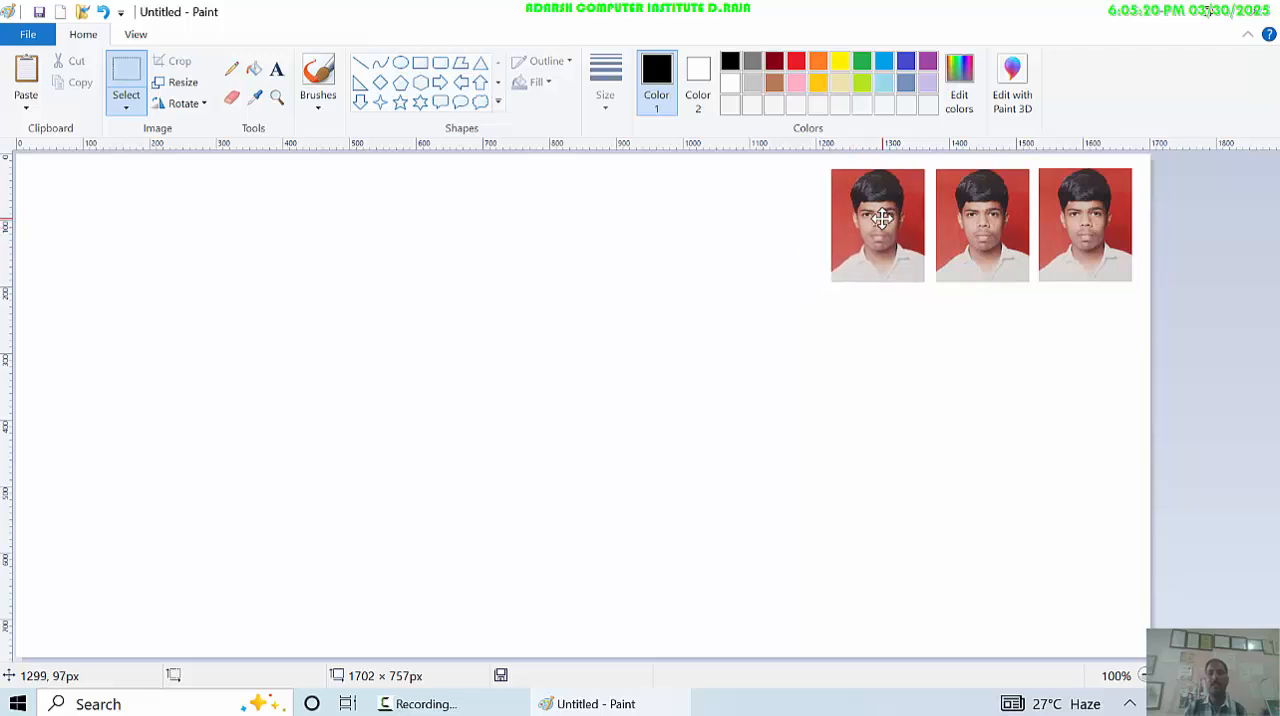
{"action": "left_click", "coordinate": [25, 84]}
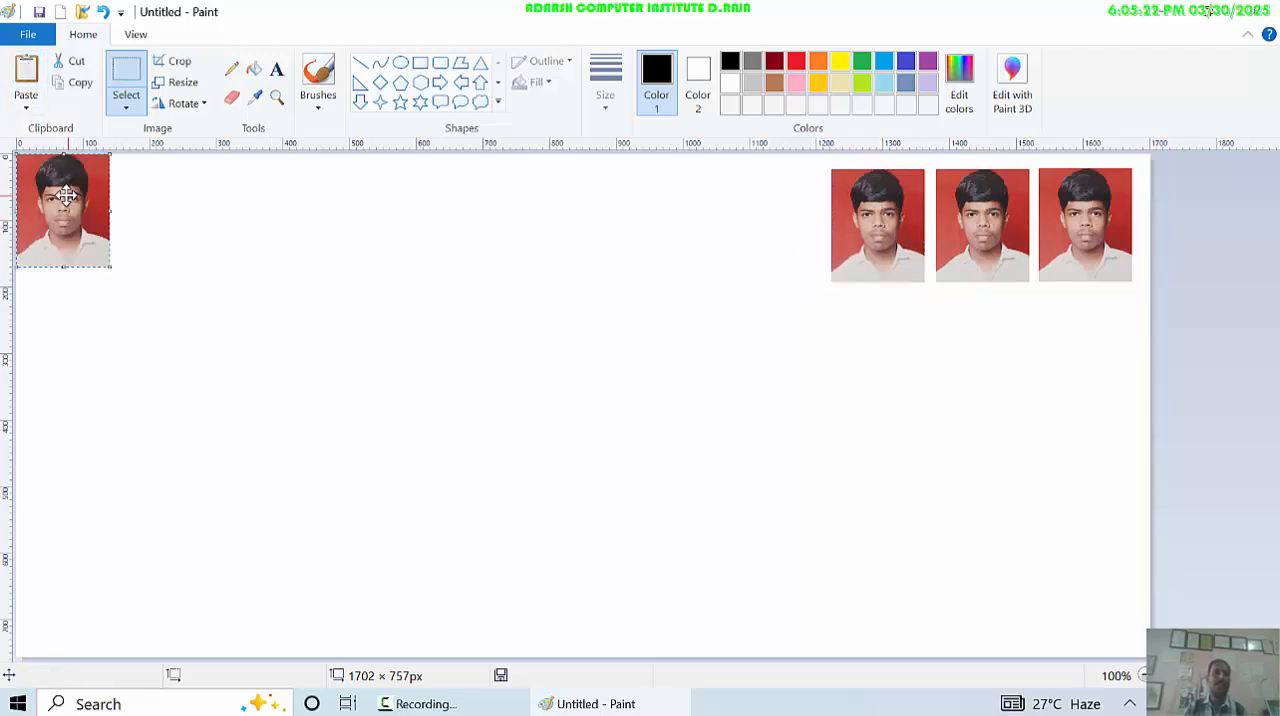
{"action": "left_click_drag", "start_coordinate": [65, 197], "coordinate": [781, 211]}
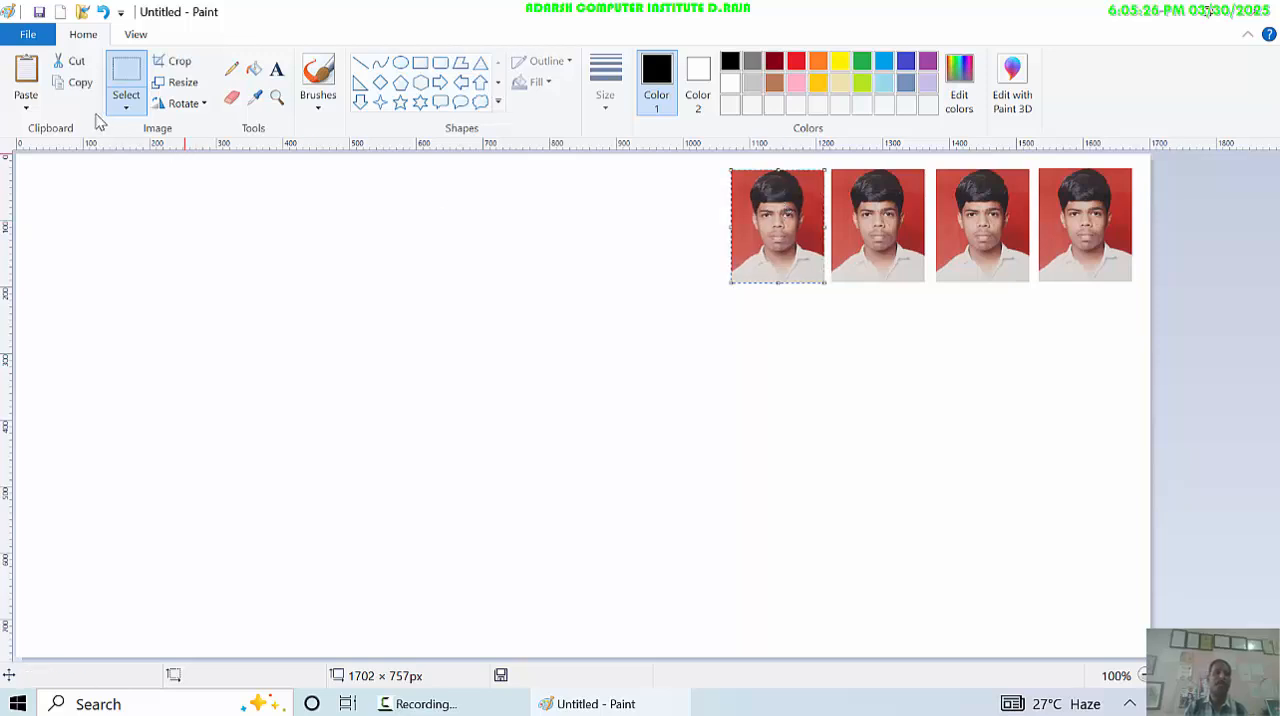
- Extend the photo row leftward with three more pasted copies, evenly spaced along the canvas's upper edge
{"action": "left_click", "coordinate": [25, 84]}
{"action": "left_click_drag", "start_coordinate": [57, 218], "coordinate": [662, 216]}
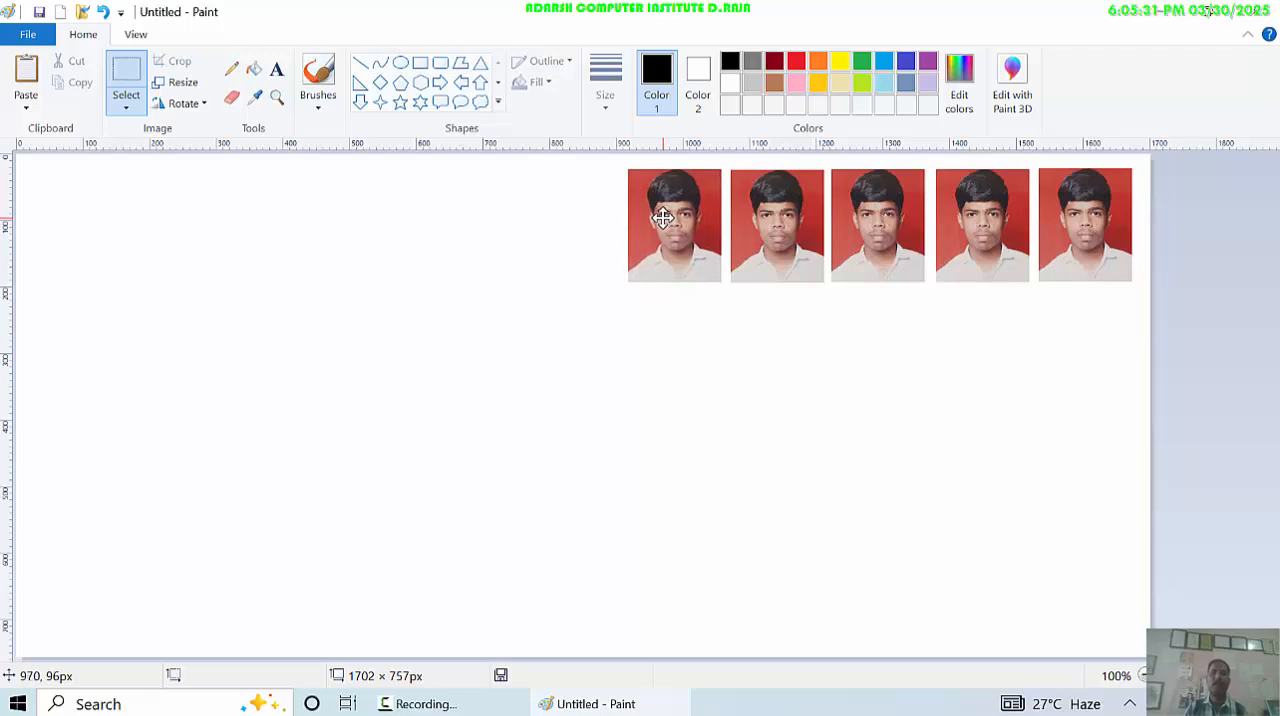
{"action": "left_click", "coordinate": [25, 84]}
{"action": "left_click_drag", "start_coordinate": [49, 207], "coordinate": [558, 218]}
{"action": "left_click", "coordinate": [35, 78]}
{"action": "left_click_drag", "start_coordinate": [55, 210], "coordinate": [457, 195]}
- Complete the upper row of ten photos by pasting three more copies, aligned and evenly spaced toward the canvas's left edge
{"action": "left_click", "coordinate": [66, 82]}
{"action": "left_click", "coordinate": [26, 75]}
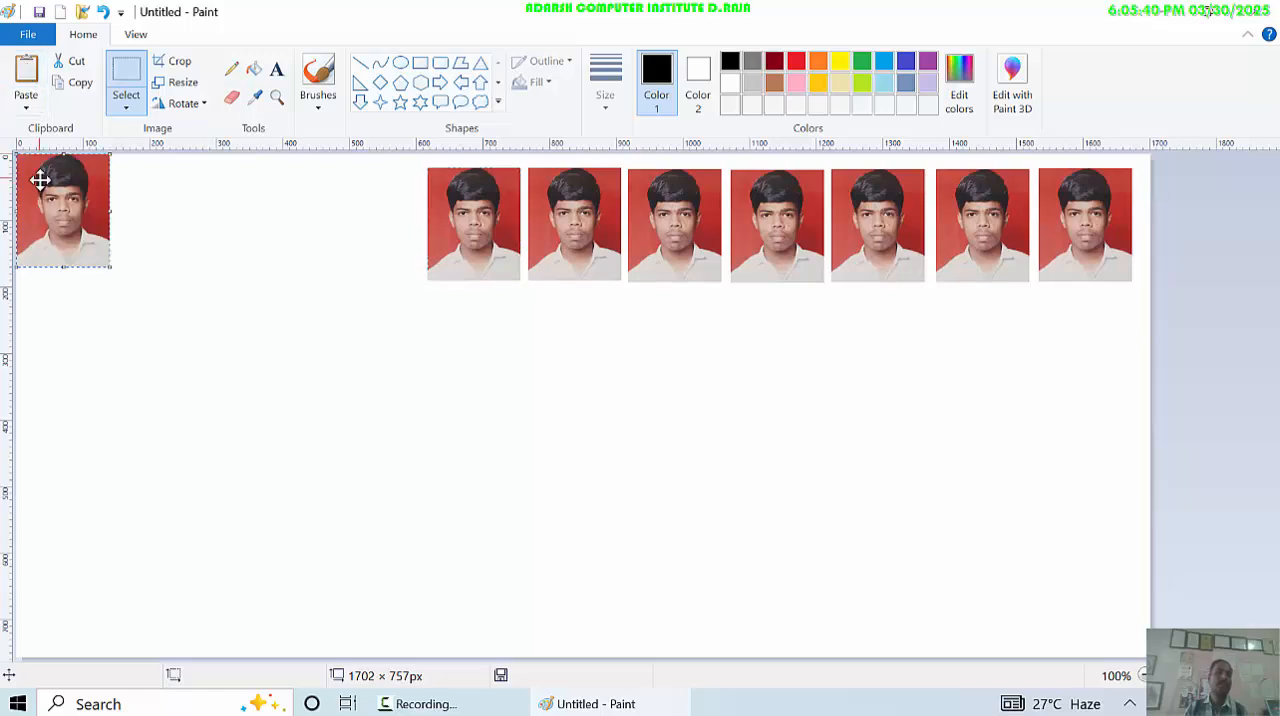
{"action": "left_click_drag", "start_coordinate": [40, 178], "coordinate": [350, 196]}
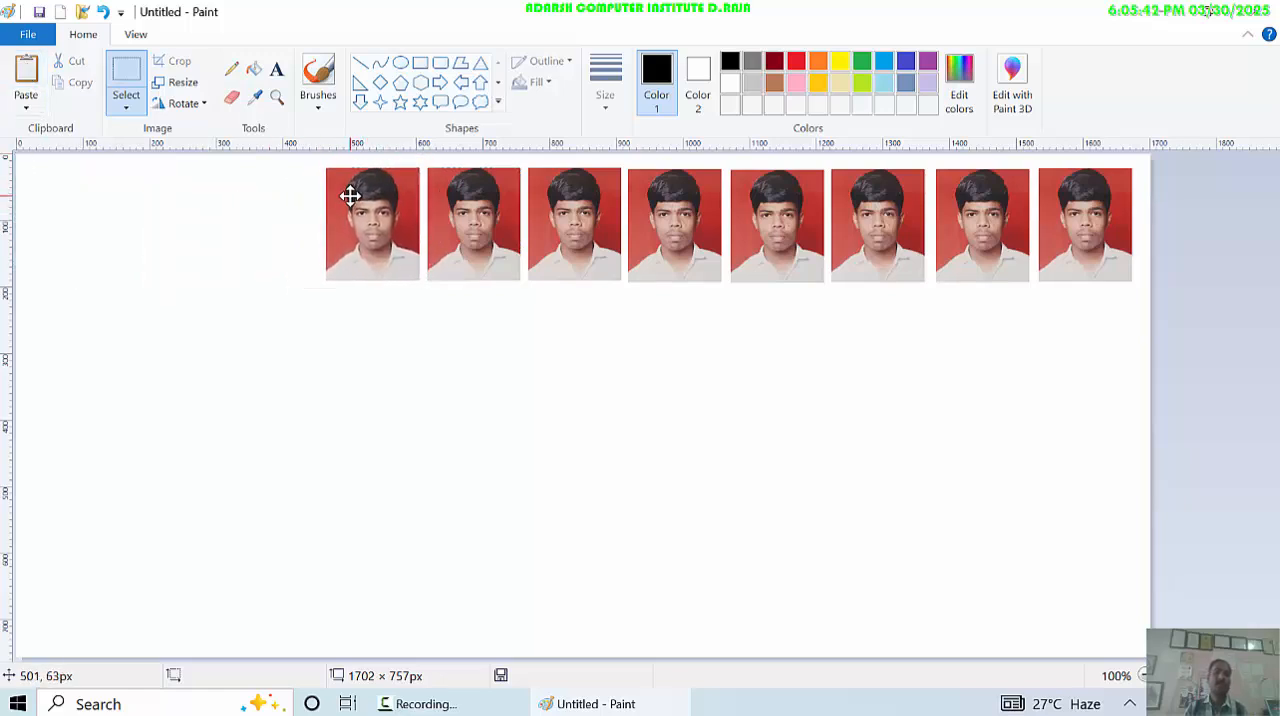
{"action": "left_click", "coordinate": [26, 75]}
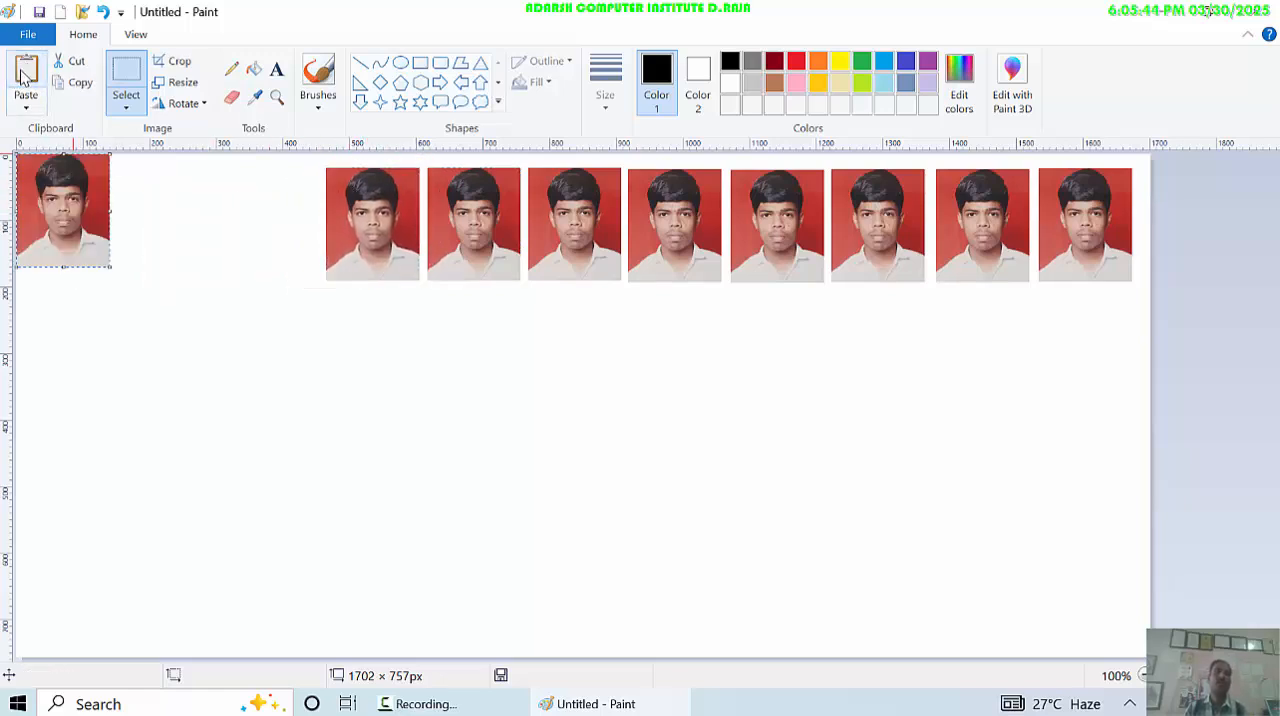
{"action": "left_click_drag", "start_coordinate": [76, 212], "coordinate": [100, 226]}
{"action": "left_click", "coordinate": [520, 442]}
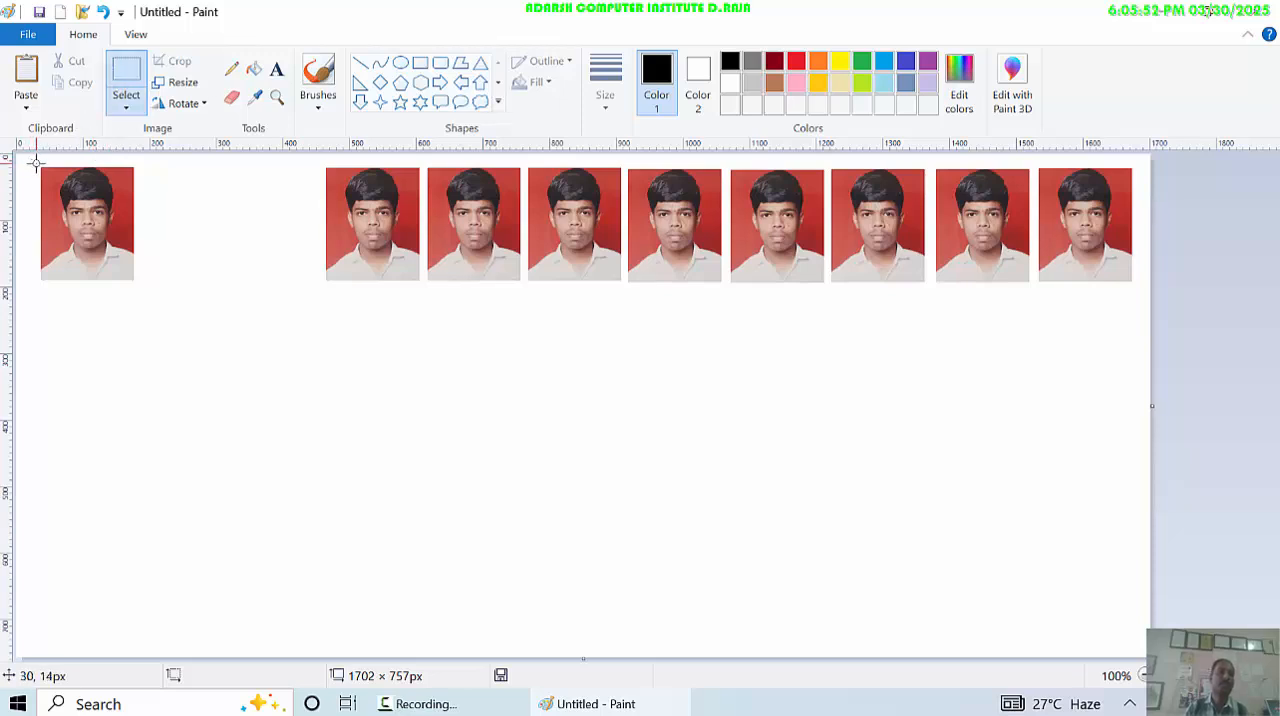
{"action": "left_click_drag", "start_coordinate": [36, 163], "coordinate": [134, 286]}
{"action": "left_click_drag", "start_coordinate": [92, 232], "coordinate": [274, 230]}
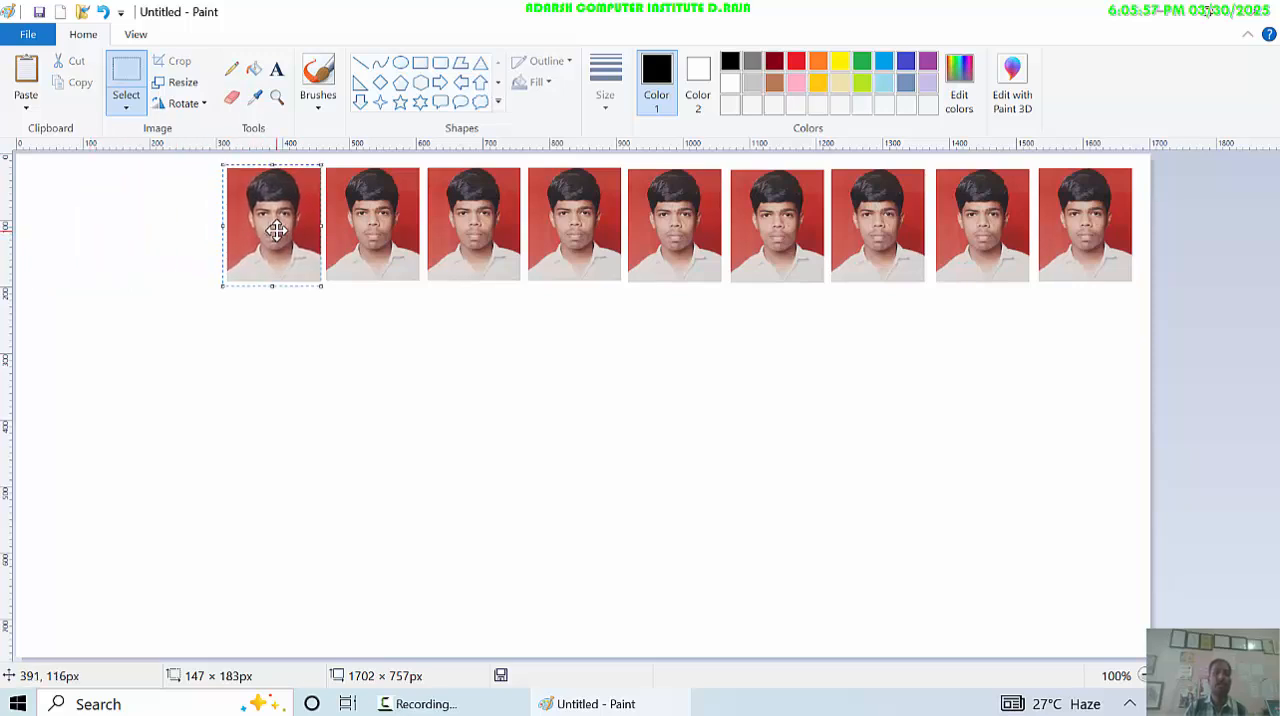
{"action": "left_click", "coordinate": [24, 80]}
{"action": "left_click_drag", "start_coordinate": [46, 177], "coordinate": [158, 205]}
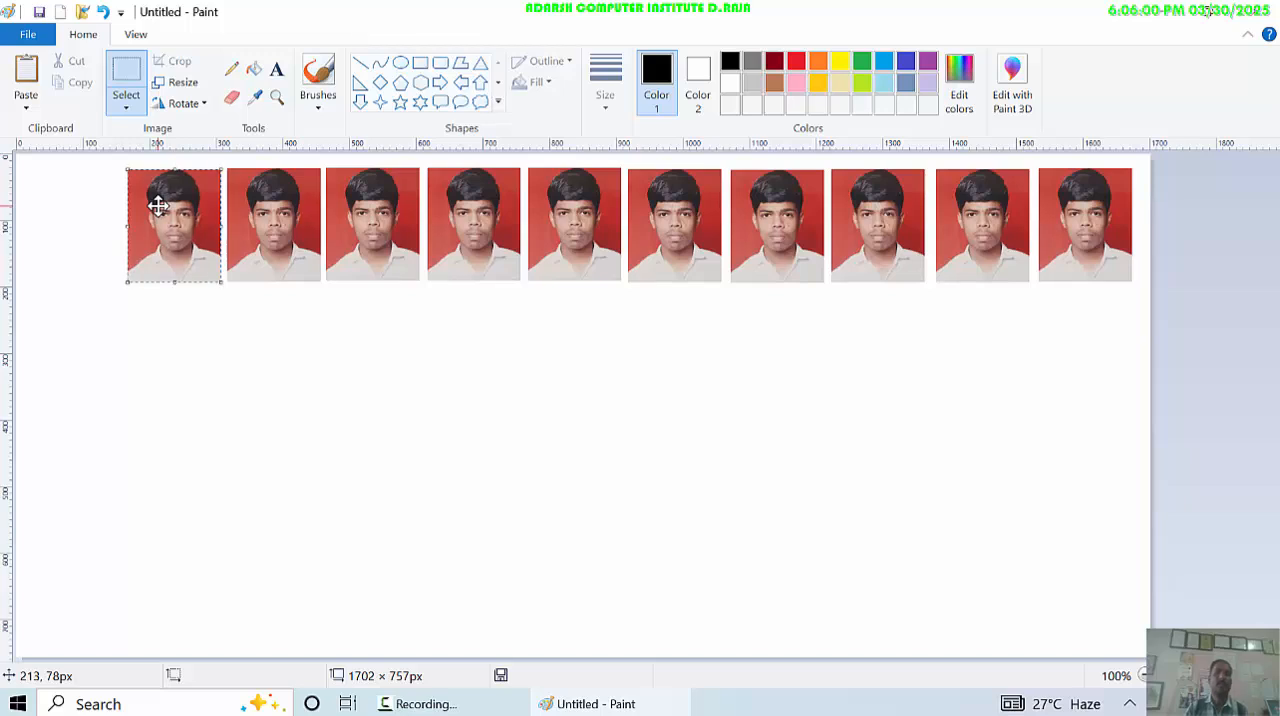
{"action": "left_click", "coordinate": [443, 380]}
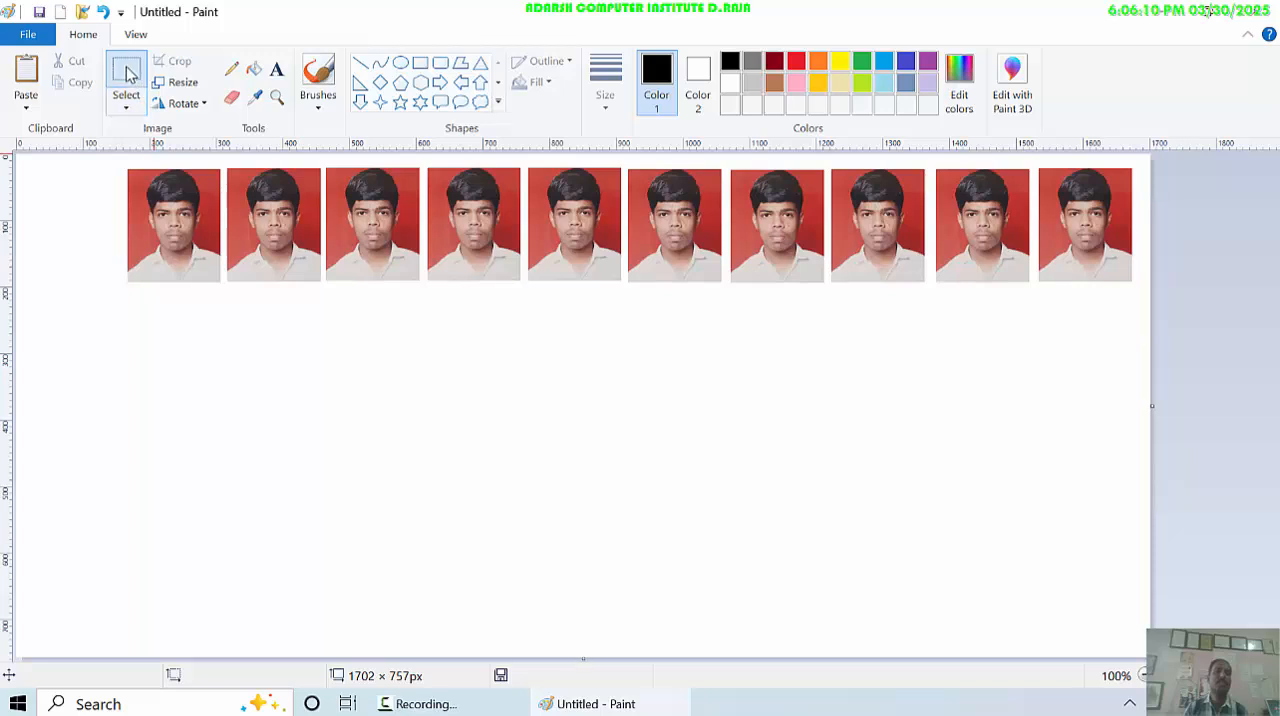
- Copy the entire row of ten photos and paste it directly beneath as a second row, aligned with the first
{"action": "left_click_drag", "start_coordinate": [120, 166], "coordinate": [1140, 289]}
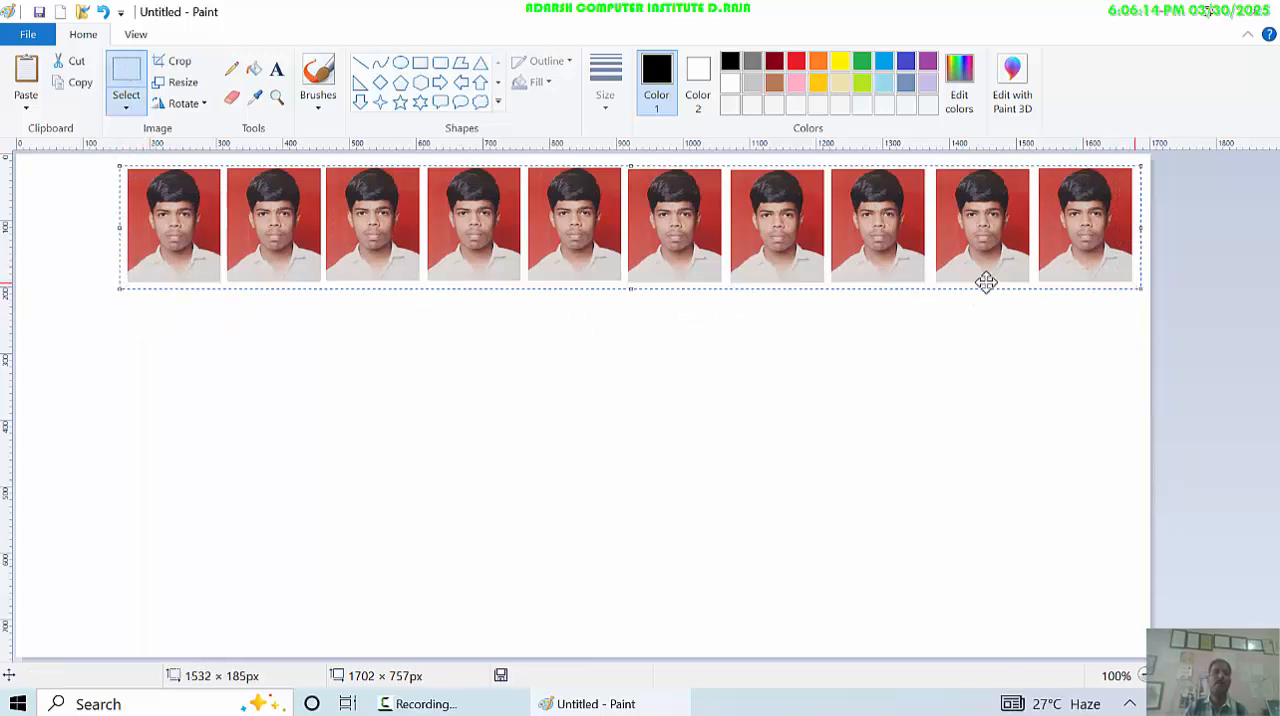
{"action": "left_click", "coordinate": [71, 81]}
{"action": "left_click", "coordinate": [27, 75]}
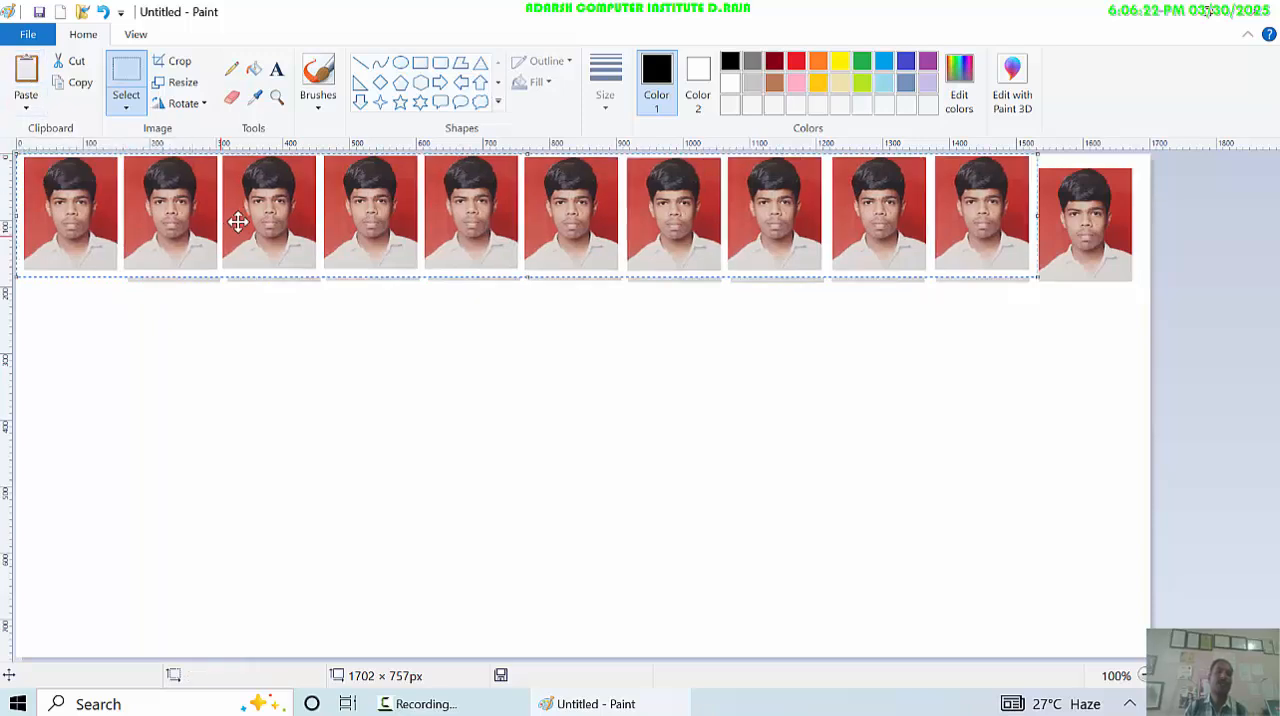
{"action": "left_click_drag", "start_coordinate": [271, 328], "coordinate": [346, 349]}
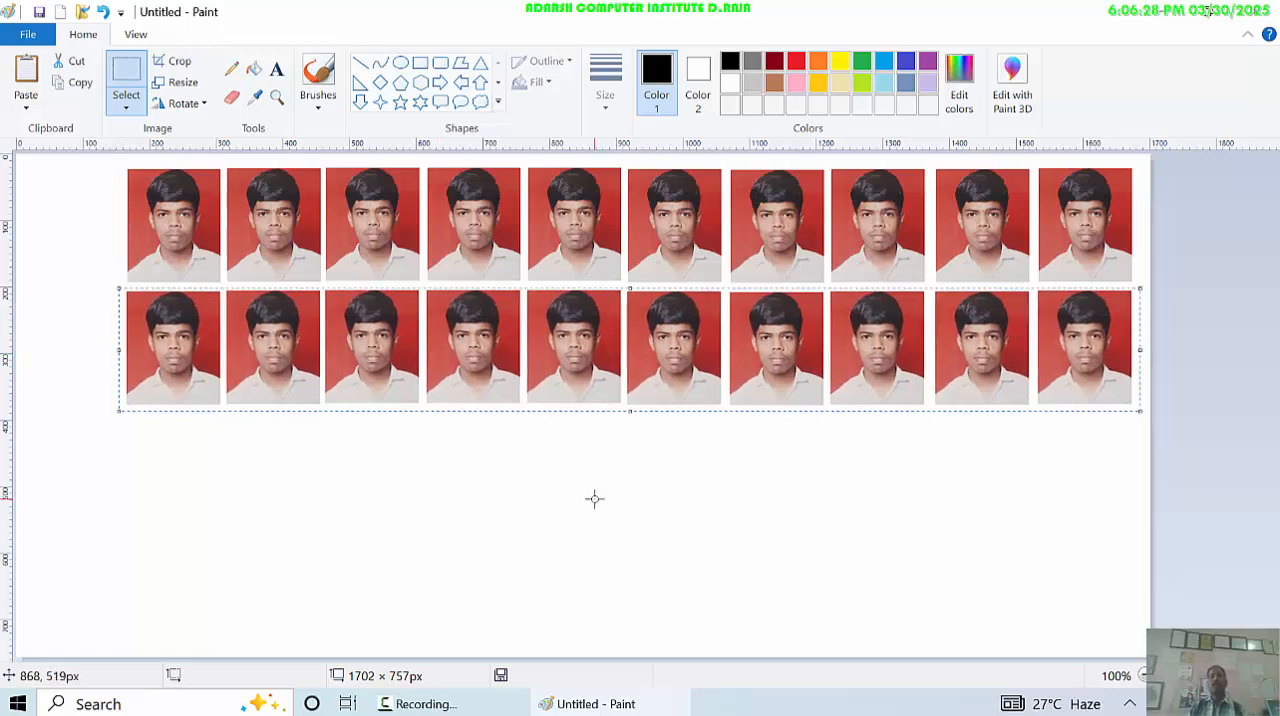
{"action": "left_click", "coordinate": [95, 208]}
- Paste the ten-photo row two more times and align the copies below as the third and fourth rows
{"action": "left_click", "coordinate": [26, 78]}
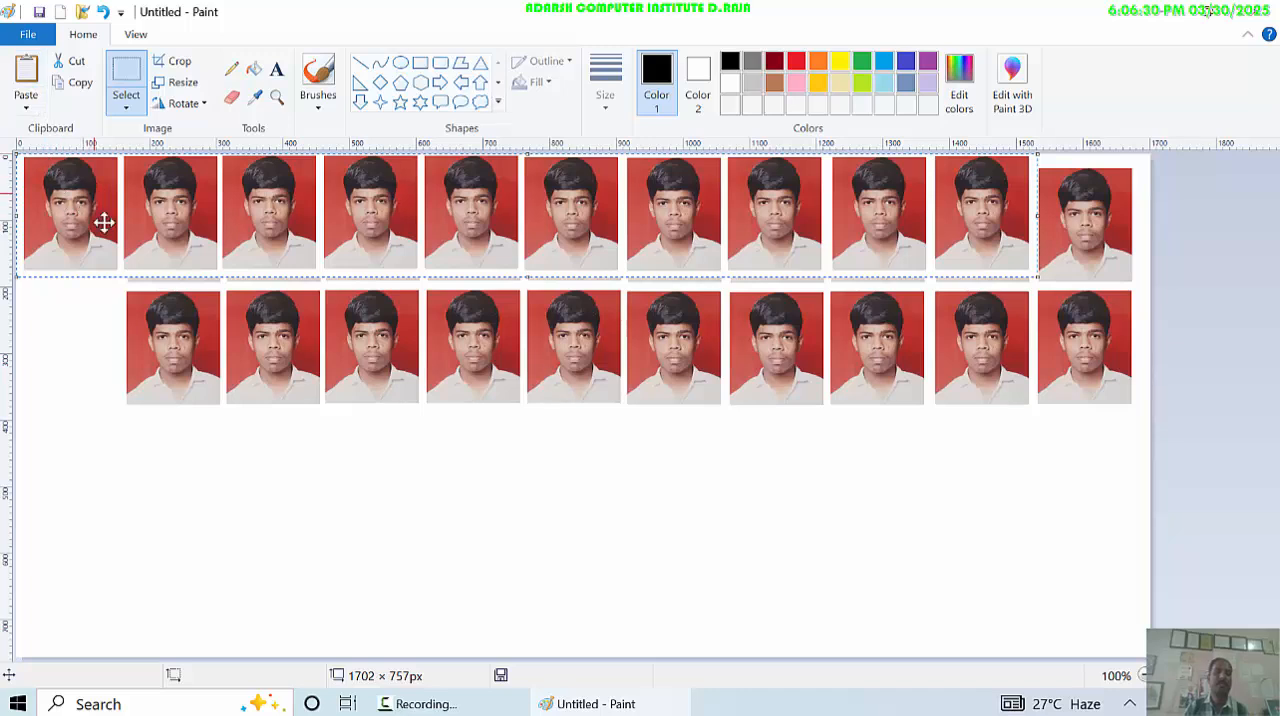
{"action": "left_click_drag", "start_coordinate": [103, 223], "coordinate": [195, 449]}
{"action": "left_click", "coordinate": [25, 70]}
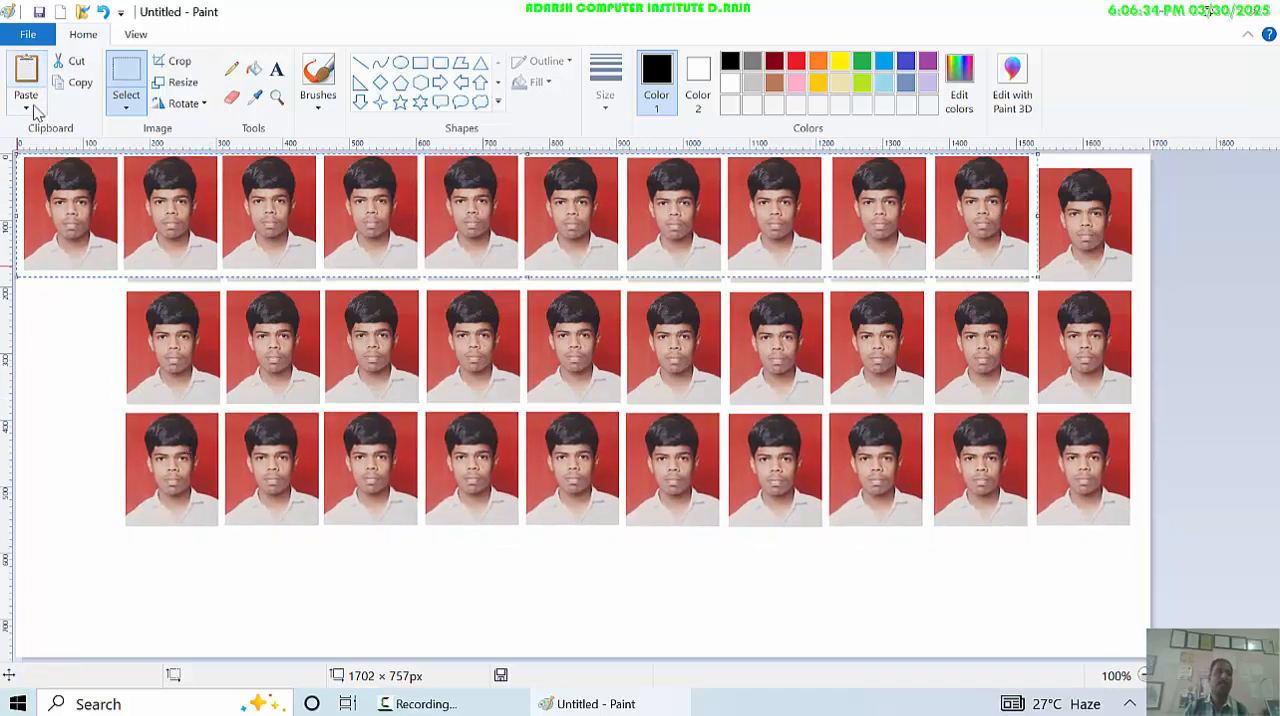
{"action": "left_click_drag", "start_coordinate": [94, 209], "coordinate": [197, 589]}
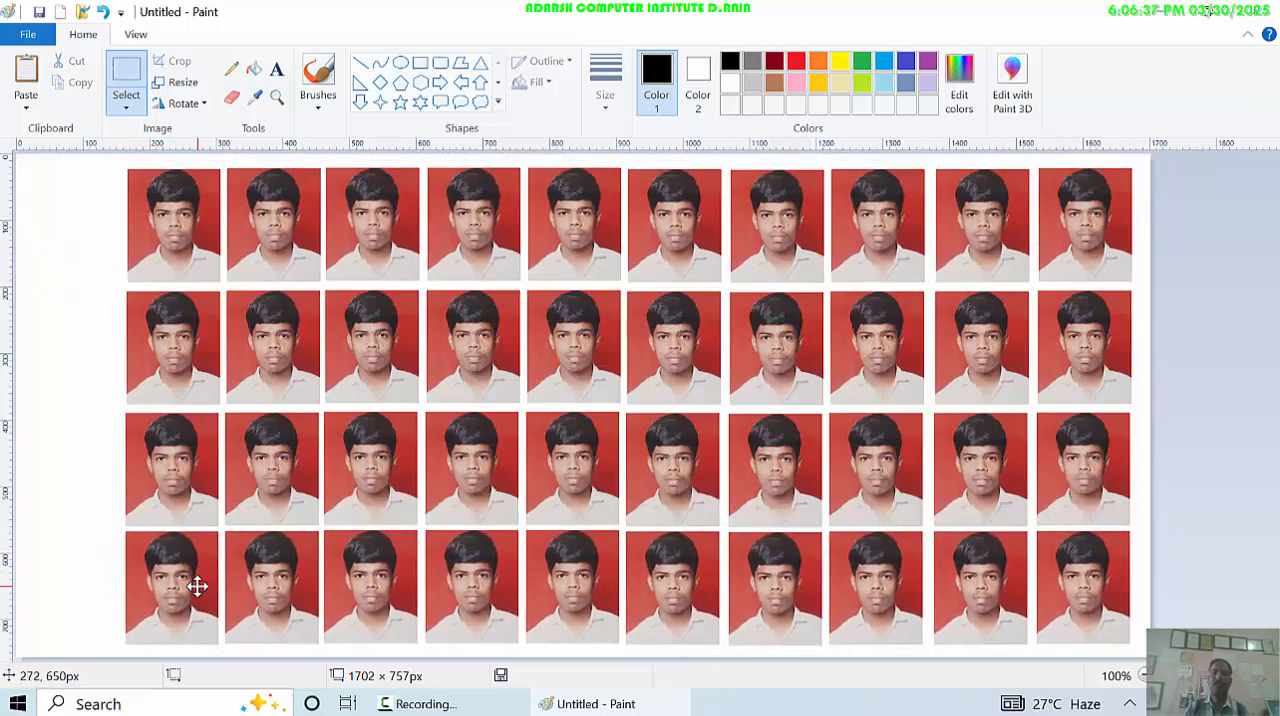
{"action": "left_click", "coordinate": [45, 212]}
- Crop the canvas to a rectangular selection of about 1526 × 733 px enclosing all four photo rows
{"action": "left_click", "coordinate": [112, 108]}
{"action": "left_click_drag", "start_coordinate": [118, 162], "coordinate": [1133, 649]}
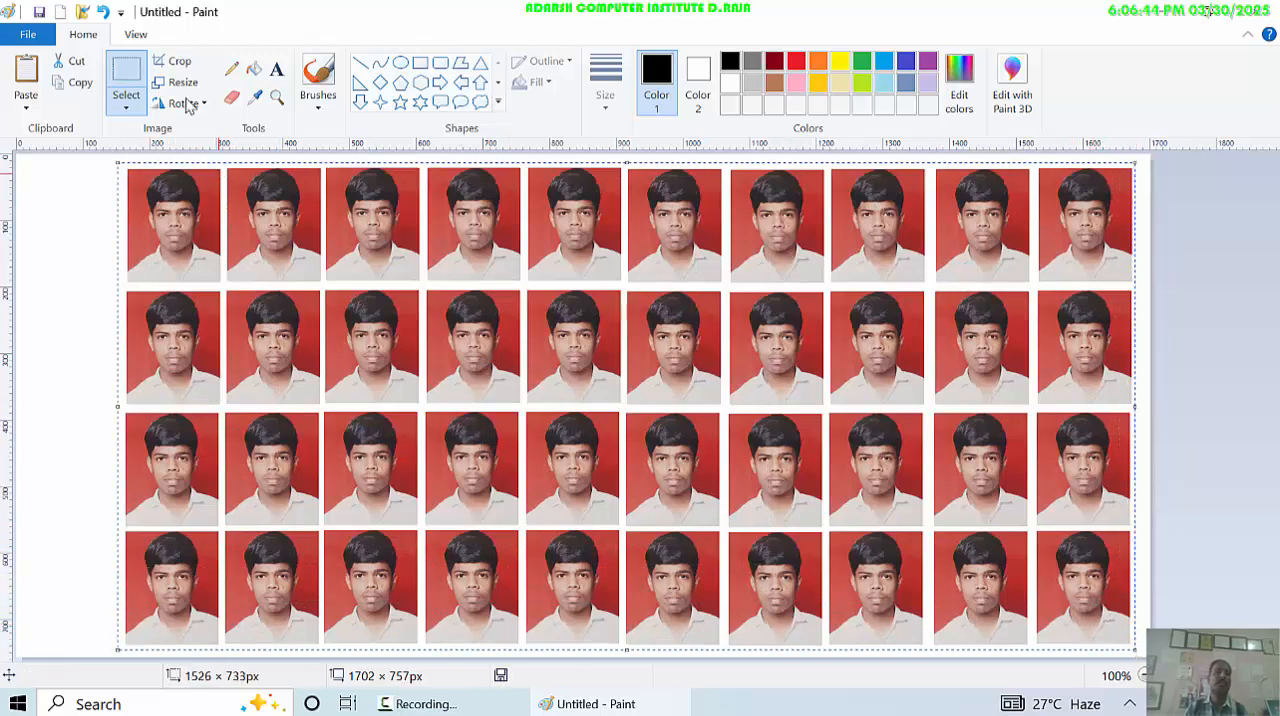
{"action": "left_click", "coordinate": [172, 61]}
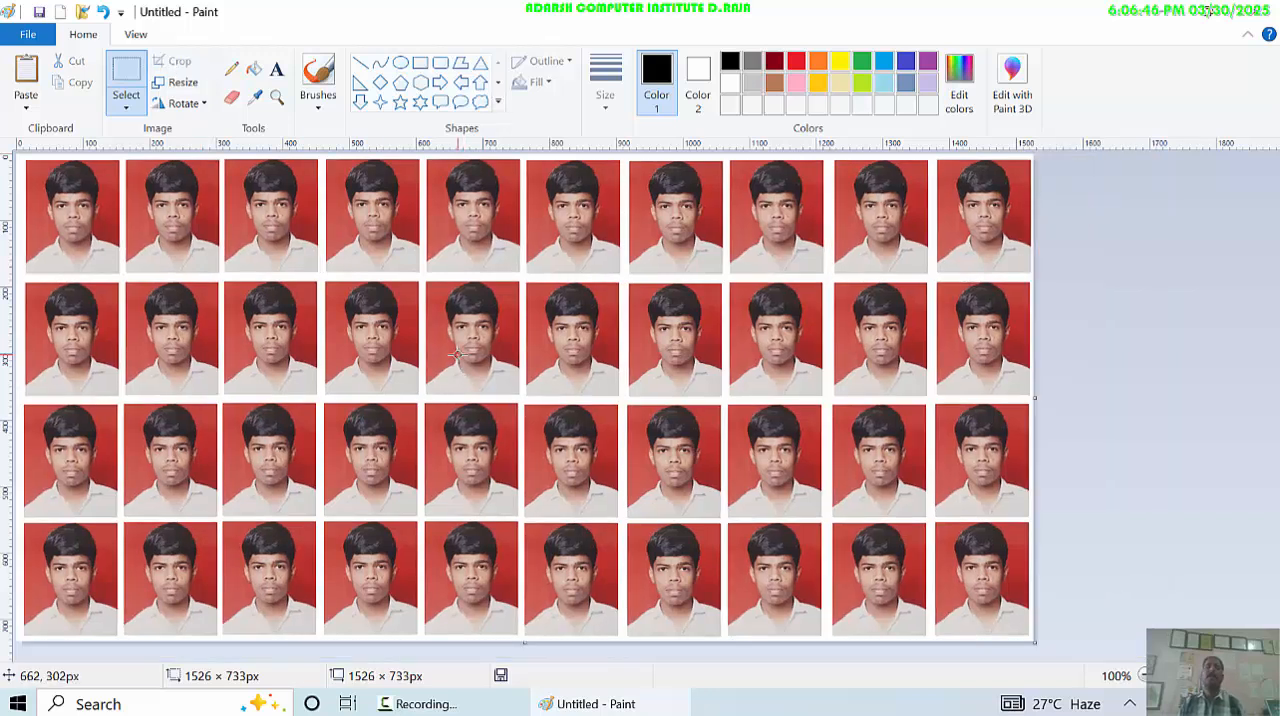